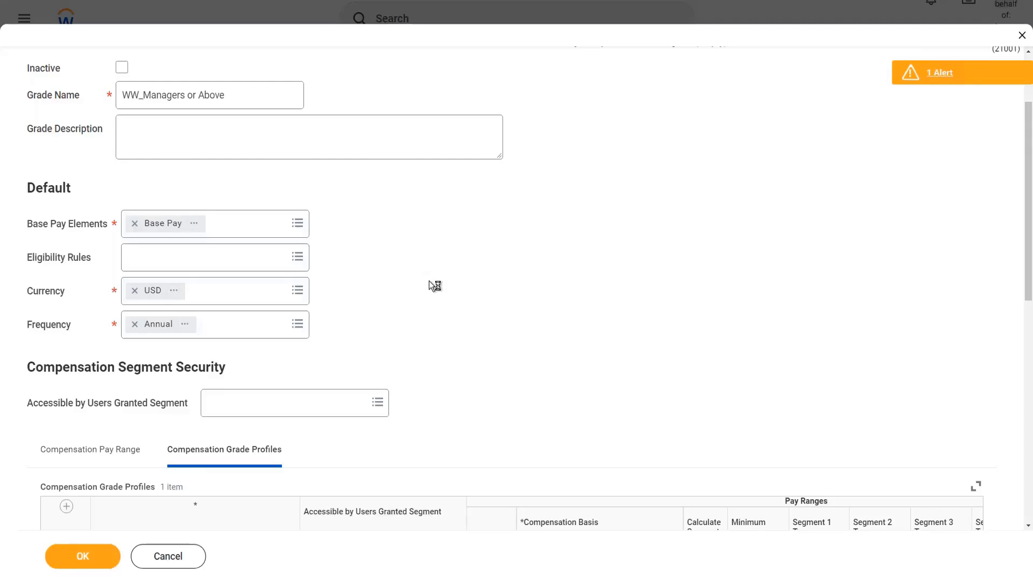
Step: Set the eligibility rule of the WW M1 - Managers in USA grade profile to Country - United States of America
scroll(441, 280, down, 4)
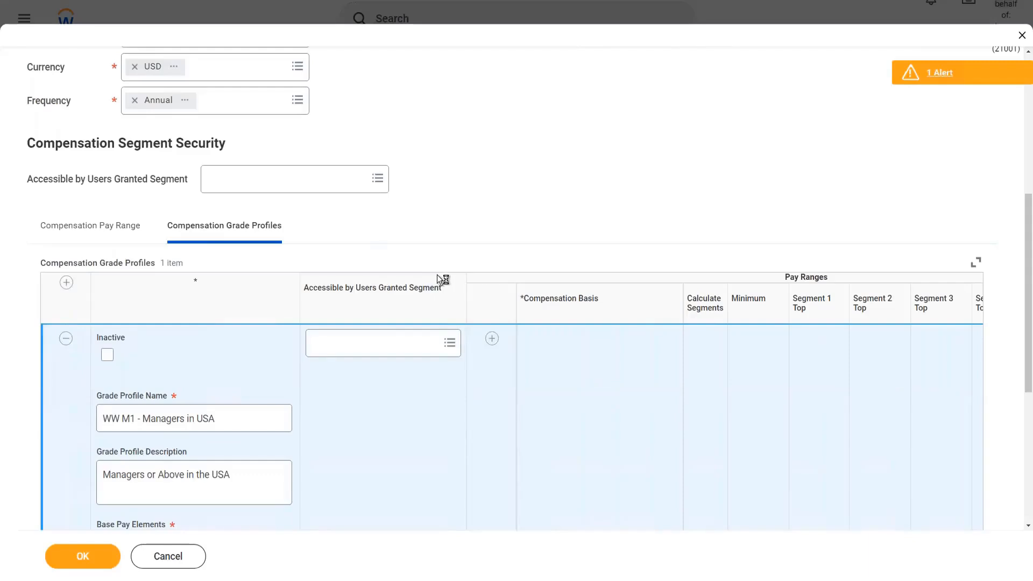
scroll(441, 280, down, 4)
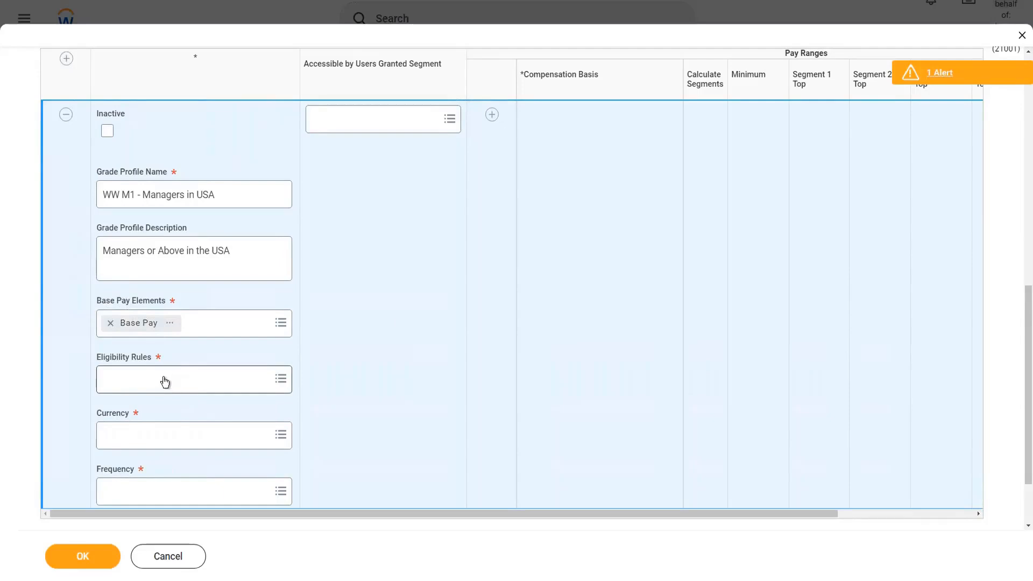
click(165, 382)
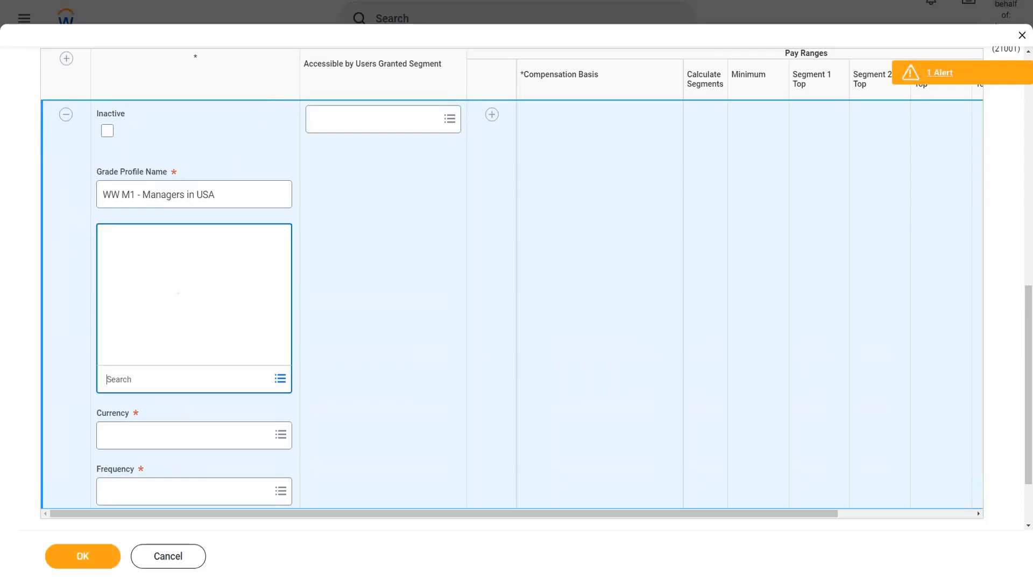
text(country united s)
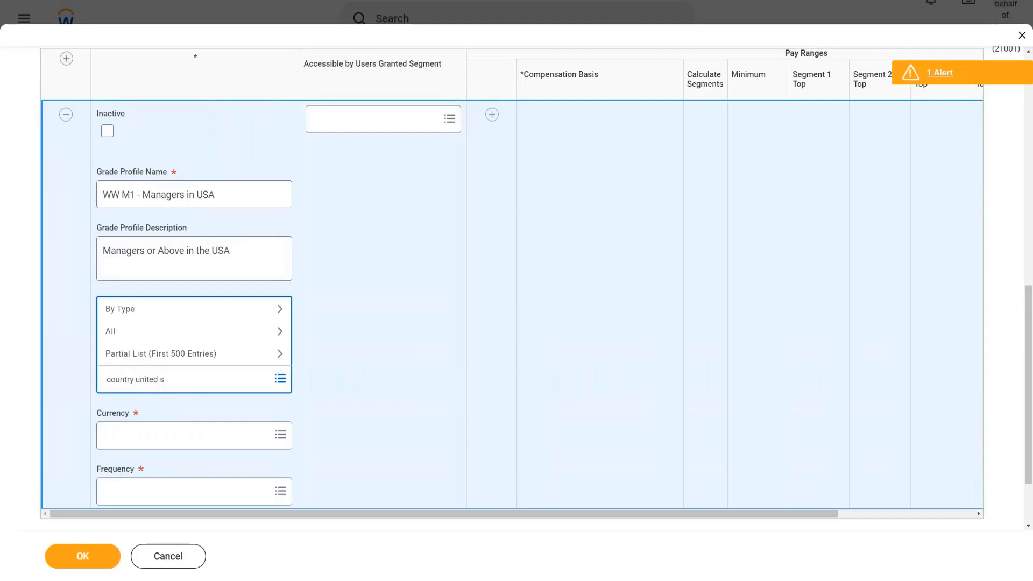
text(tates)
key(Return)
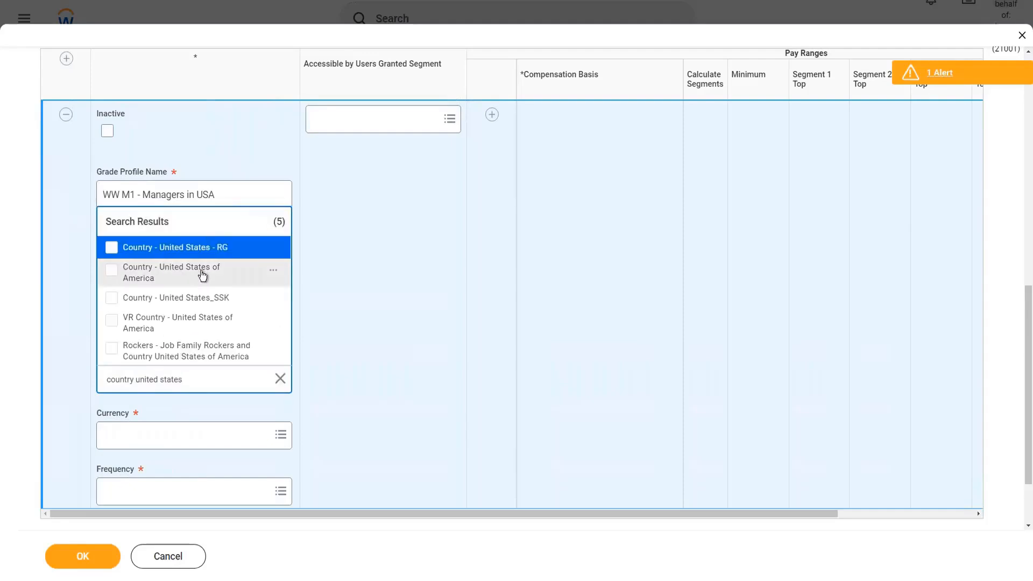
click(202, 275)
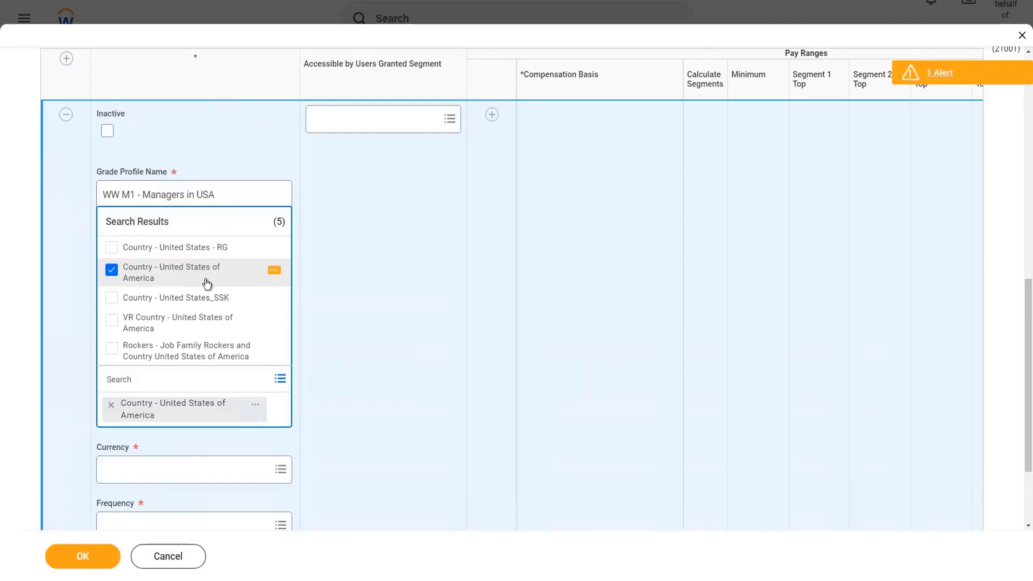
click(386, 403)
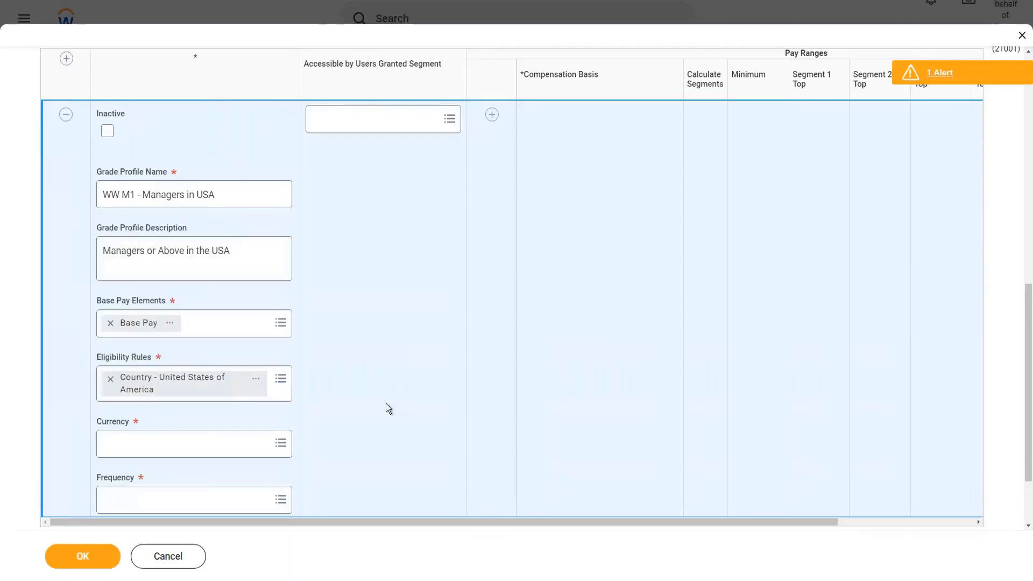
Step: Review the description, derived logic and rule conditions of the grade profile's selected eligibility rule
click(256, 382)
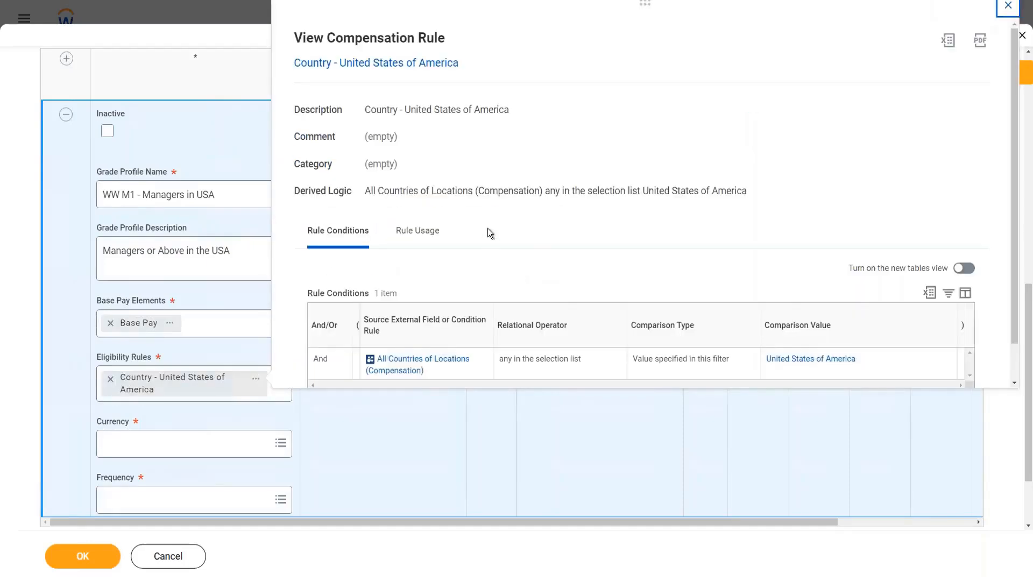
scroll(488, 228, down, 1)
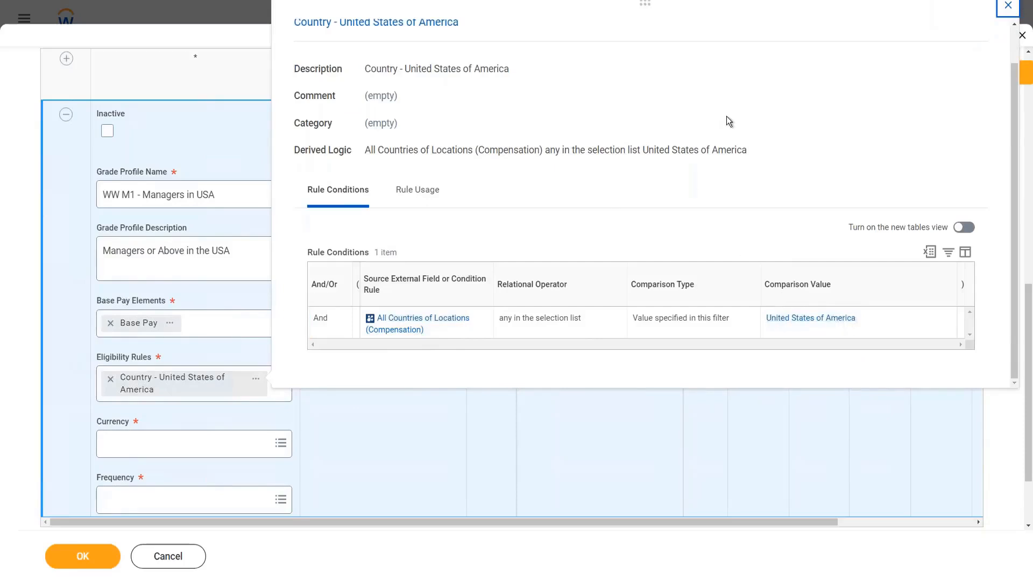
scroll(726, 116, up, 1)
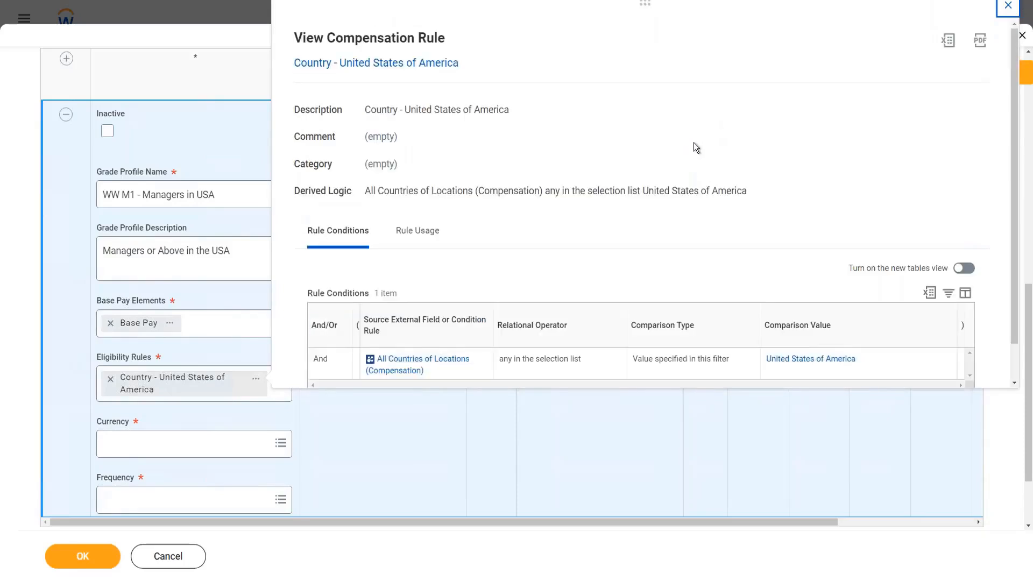
click(1007, 6)
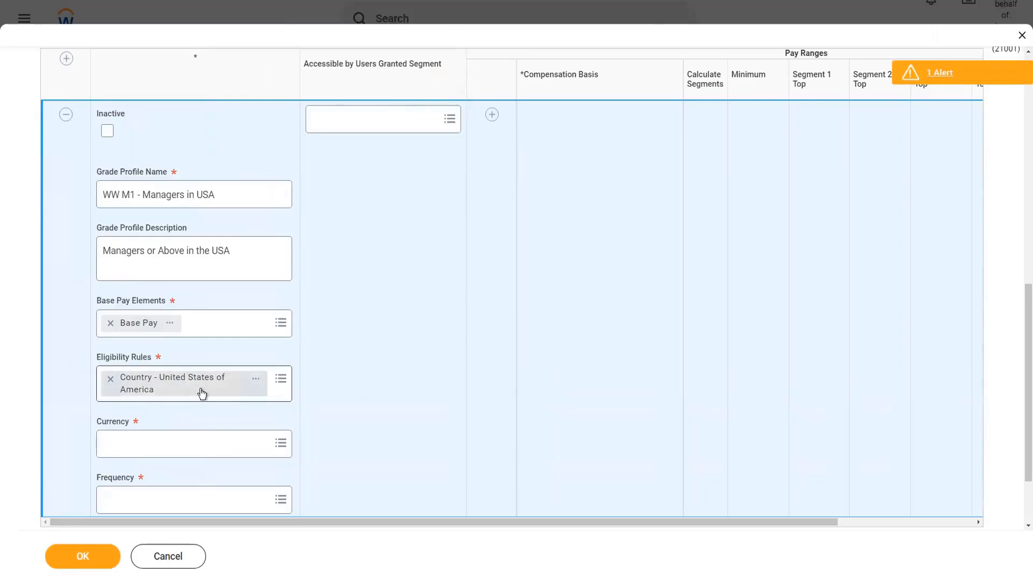
click(257, 380)
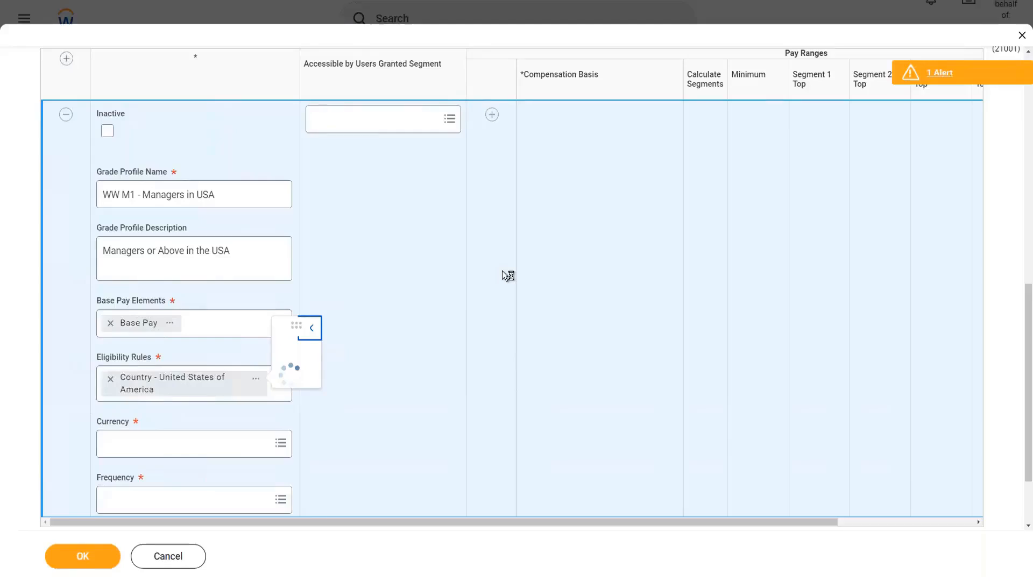
scroll(658, 221, down, 1)
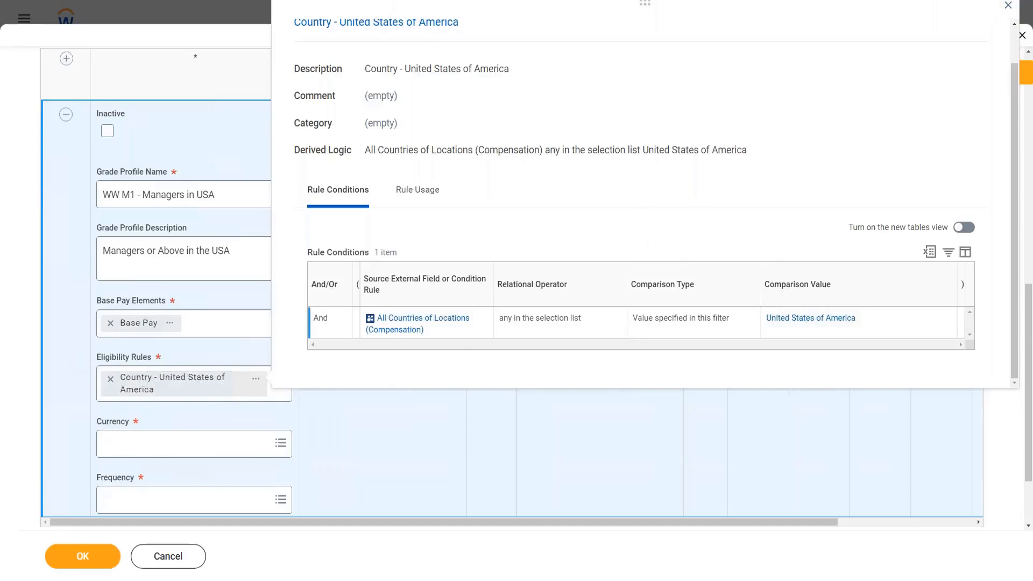
click(1009, 5)
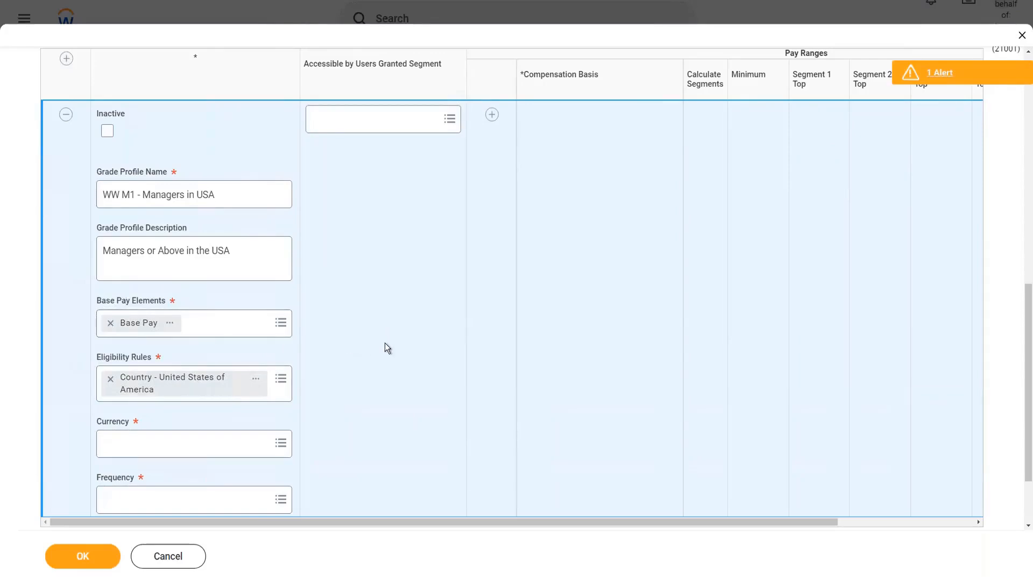
Step: Set the grade profile's currency to USD and its frequency to Annual
key(Tab)
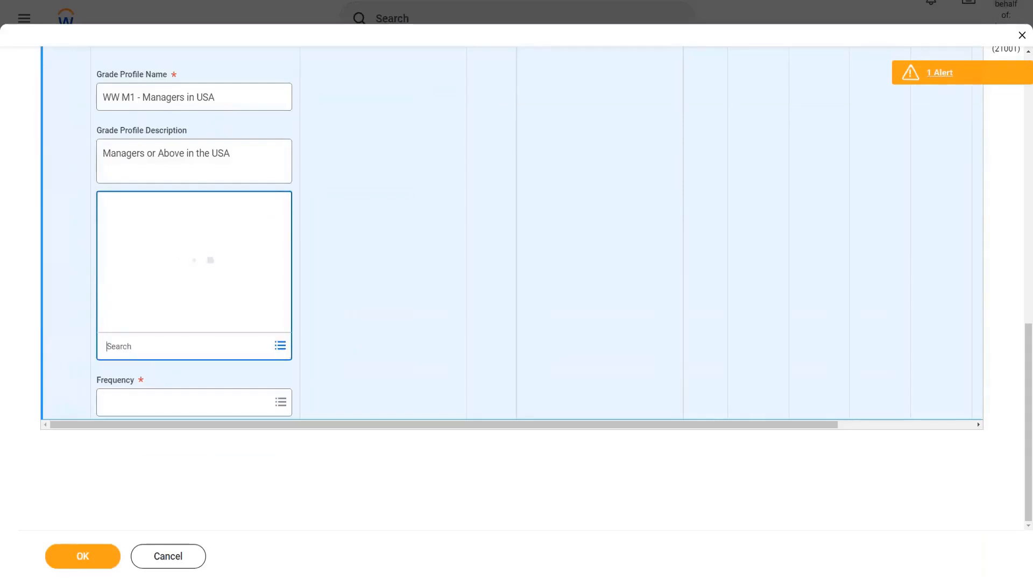
text(usd)
key(Return)
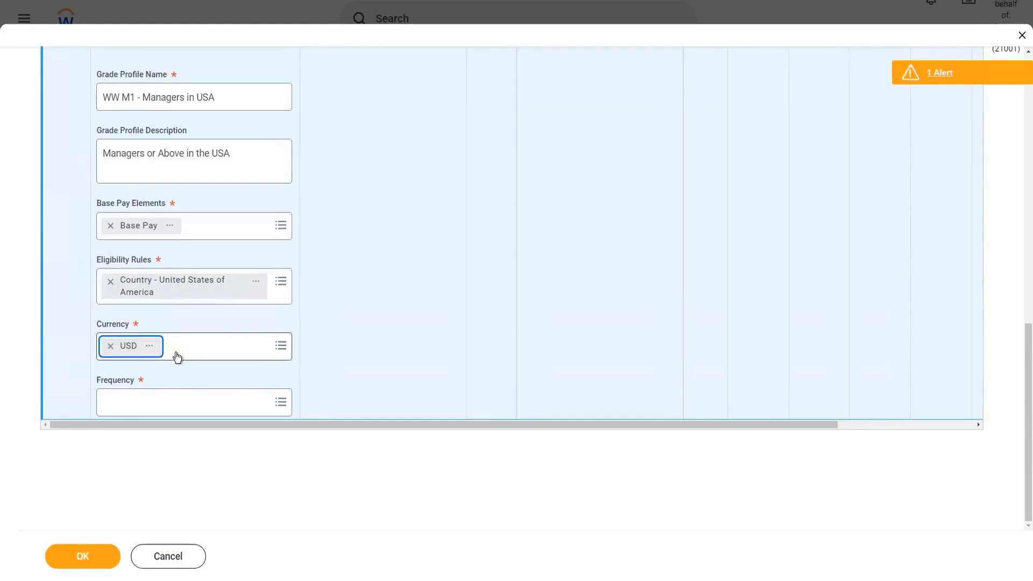
click(147, 409)
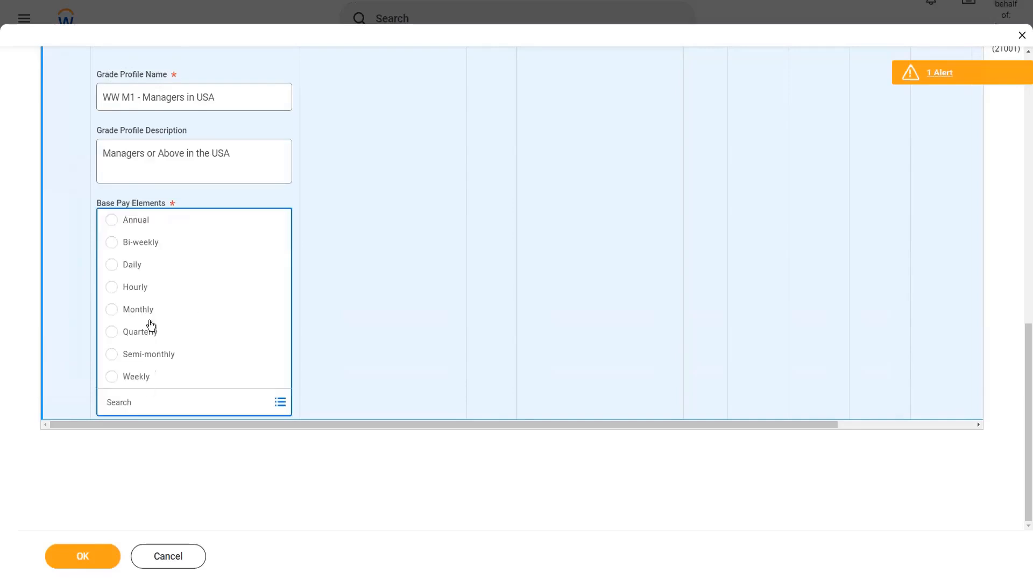
click(150, 221)
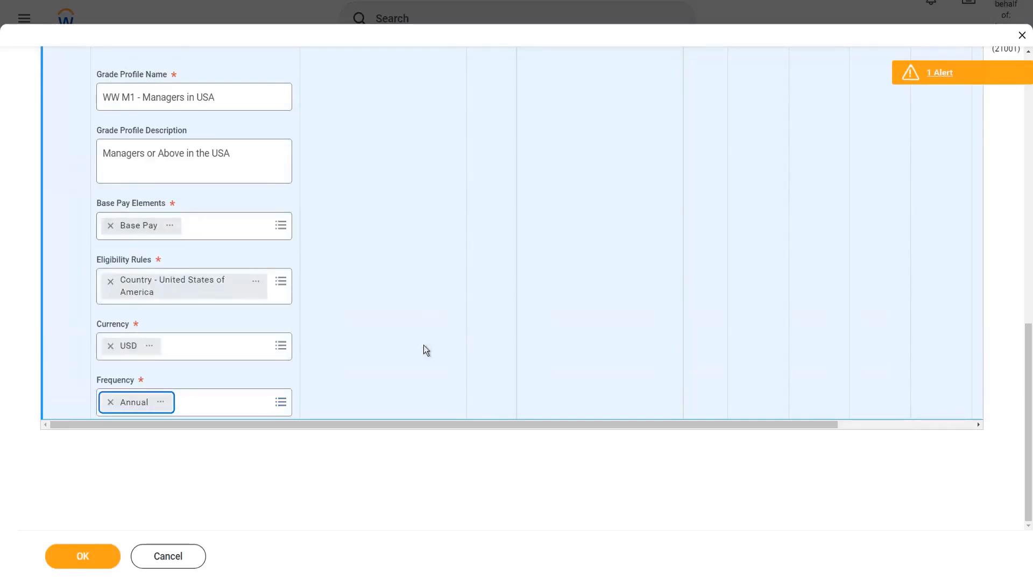
Step: Add a pay range row to the WW M1 - Managers in USA grade profile
scroll(360, 334, up, 3)
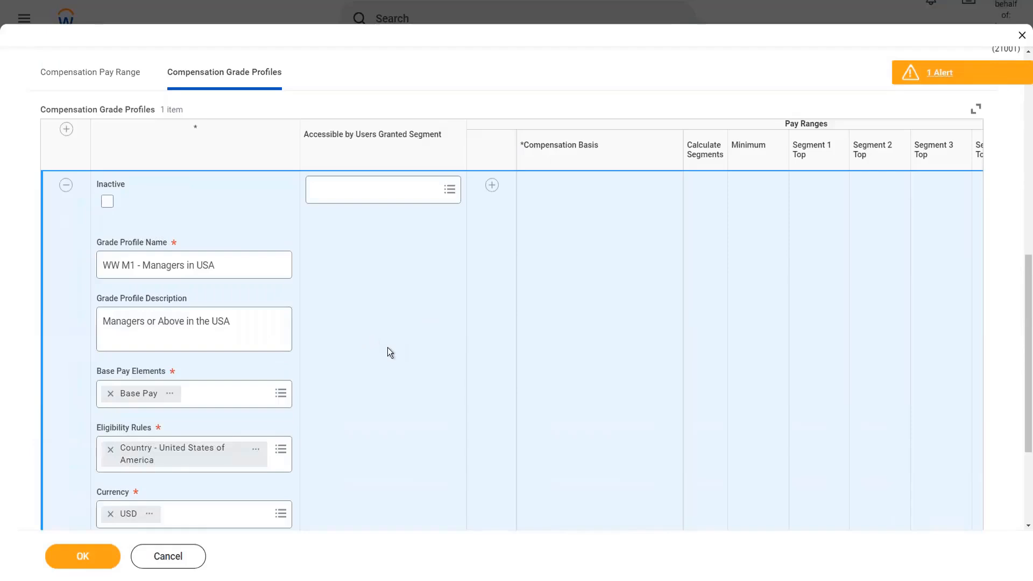
scroll(387, 348, down, 1)
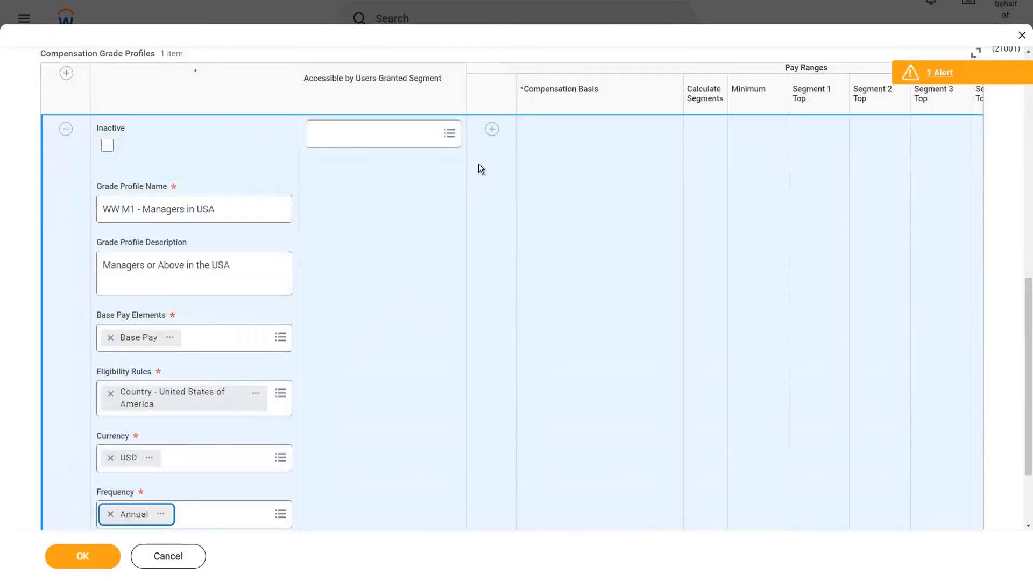
click(491, 131)
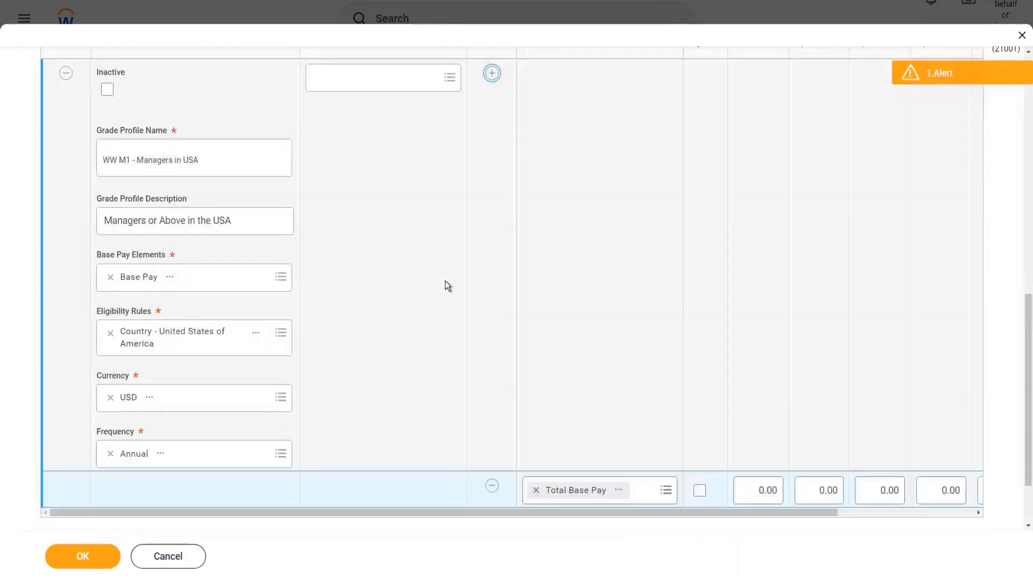
Step: Set the Total Base Pay range's minimum to 50000 and its Segment 4 Top to 80000
drag(538, 425, 845, 428)
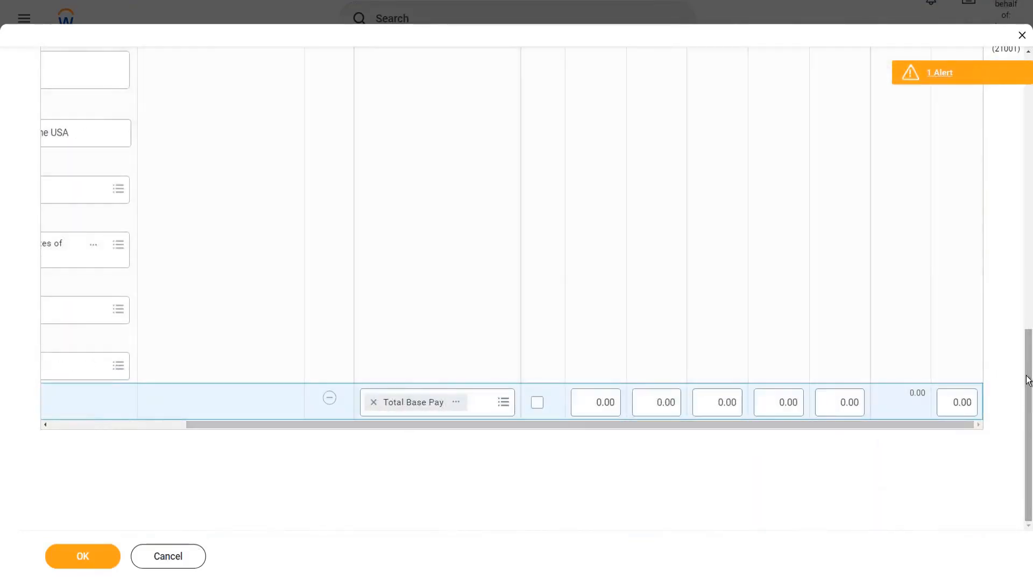
scroll(1028, 330, up, 2)
scroll(1027, 330, up, 1)
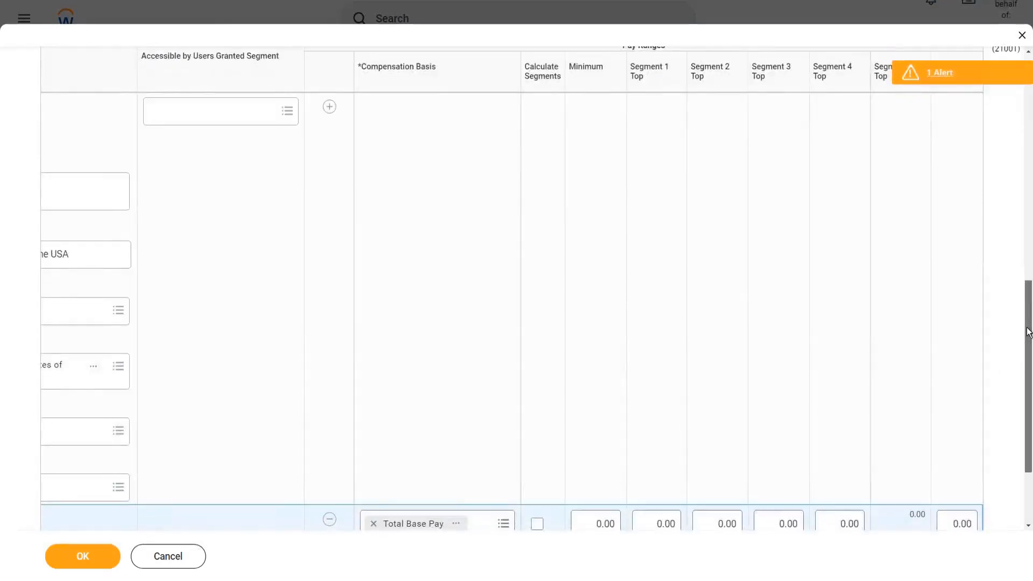
scroll(1028, 337, down, 1)
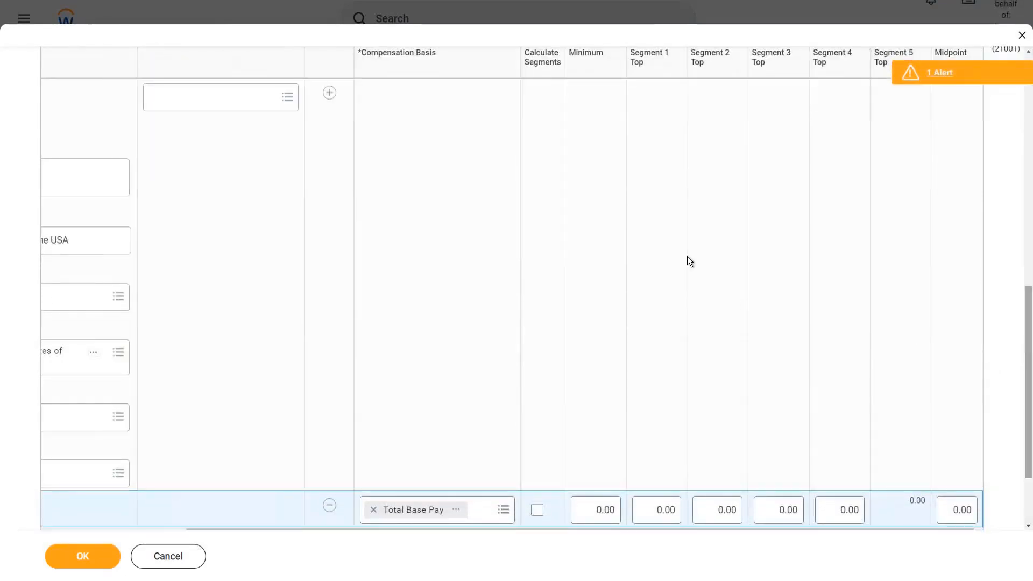
click(592, 505)
drag(592, 506, 617, 508)
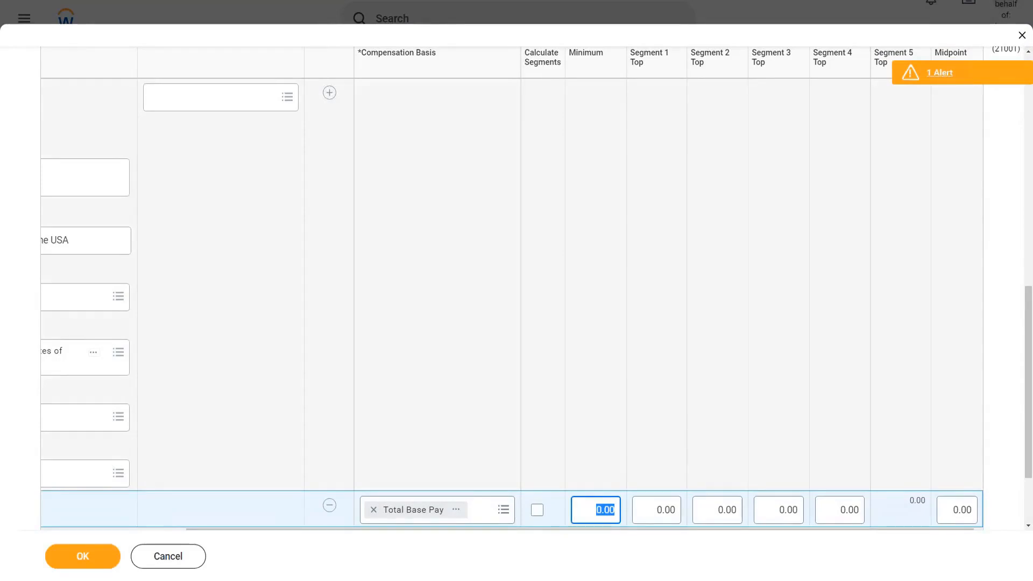
text(50000)
click(824, 509)
drag(824, 509, 870, 510)
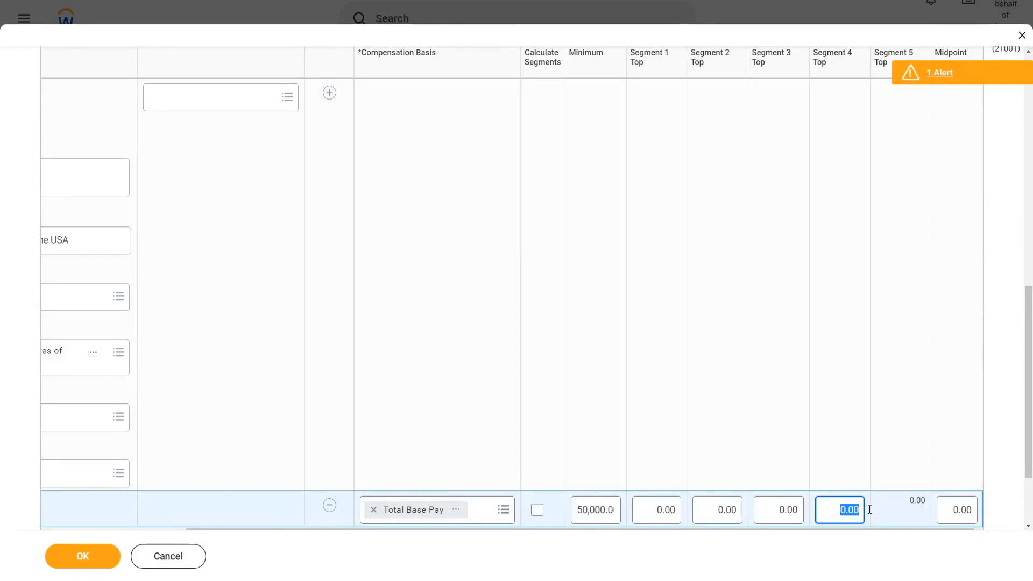
text(80000)
click(652, 511)
click(704, 509)
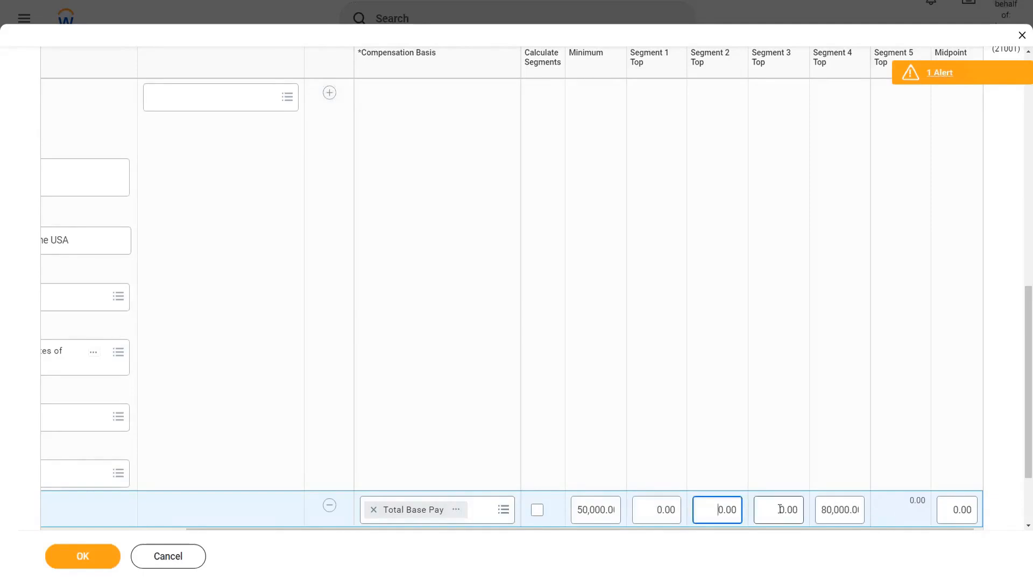
click(779, 510)
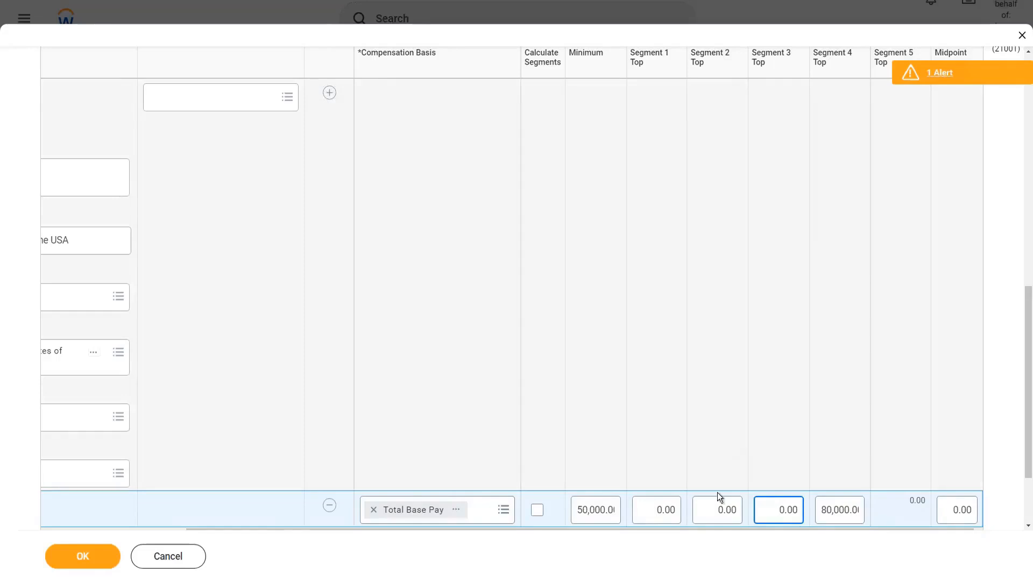
click(661, 509)
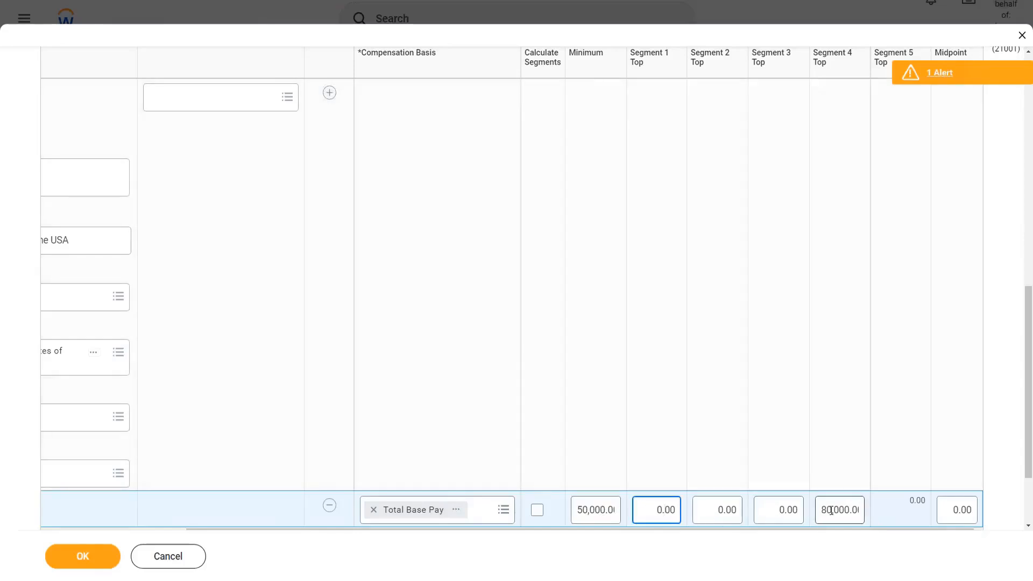
click(708, 511)
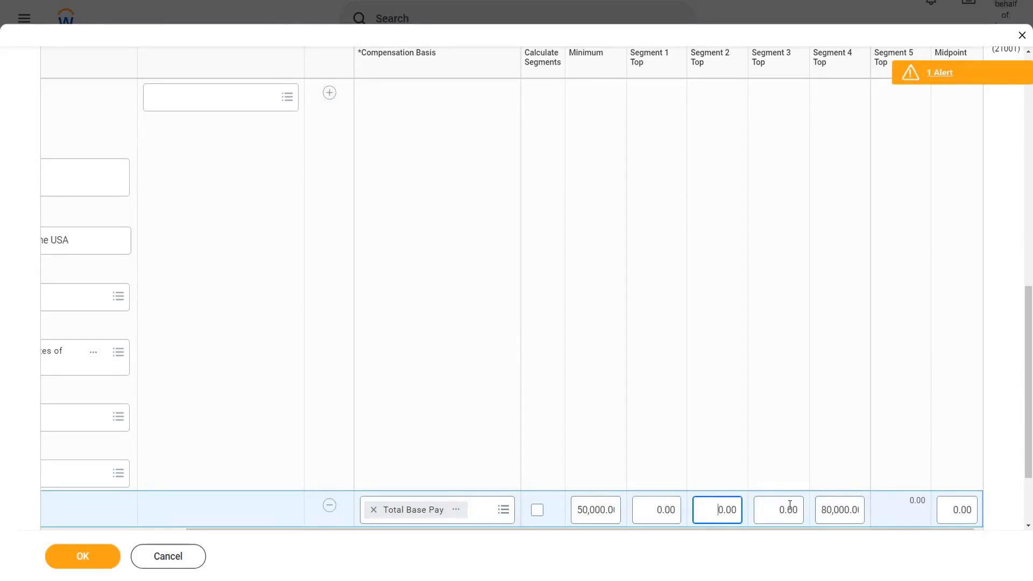
click(787, 509)
click(848, 510)
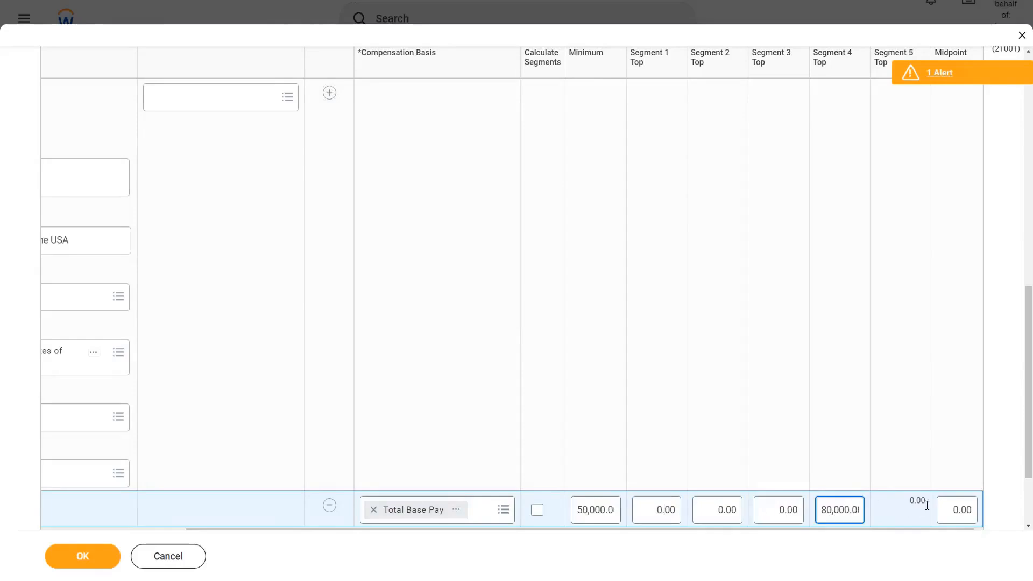
click(960, 510)
double_click(954, 510)
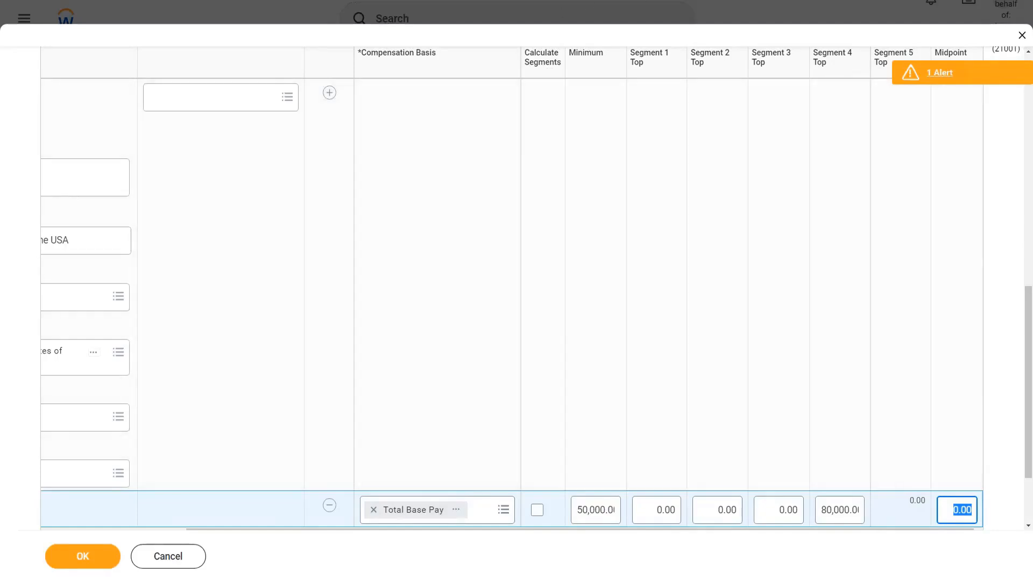
Step: Enable Calculate Segments for the Total Base Pay range and submit the compensation grade changes
mouse_move(560, 496)
mouse_down()
mouse_move(550, 486)
mouse_move(527, 517)
mouse_move(552, 487)
mouse_up()
mouse_move(545, 65)
mouse_down()
mouse_move(546, 483)
mouse_move(552, 460)
mouse_up()
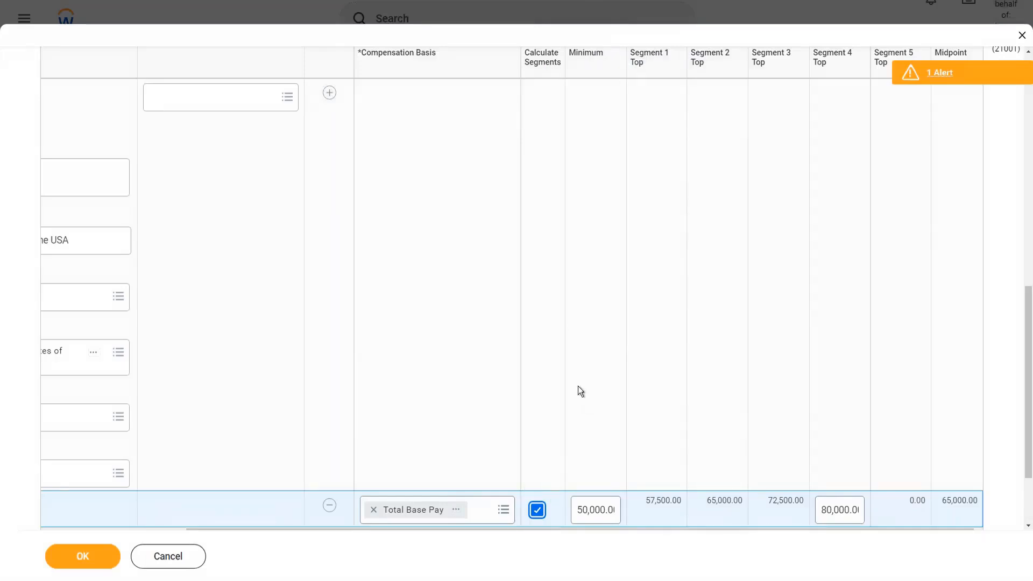
click(83, 557)
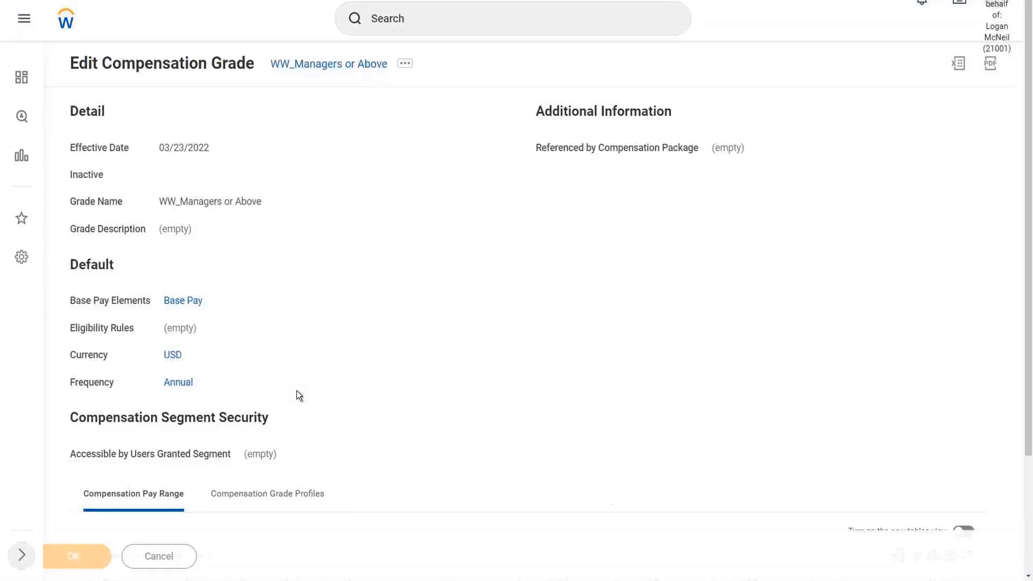
Step: View the compensation grade profiles of the submitted WW_Managers or Above grade
scroll(350, 308, down, 3)
click(289, 344)
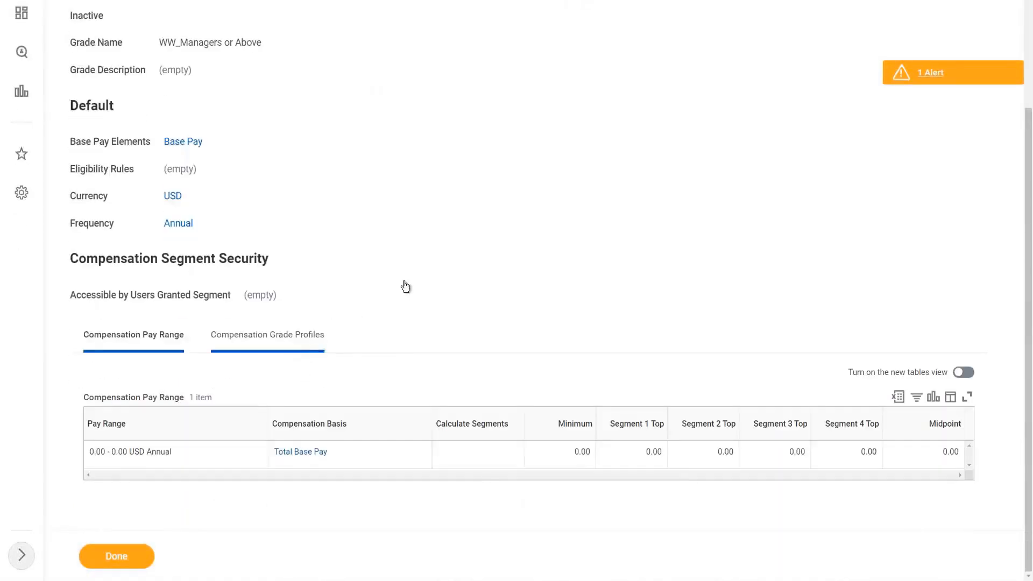
Step: Examine the WW M1 - Managers in USA grade profile and view the conditions of its Country - United States of America rule
scroll(452, 249, down, 1)
scroll(452, 249, down, 5)
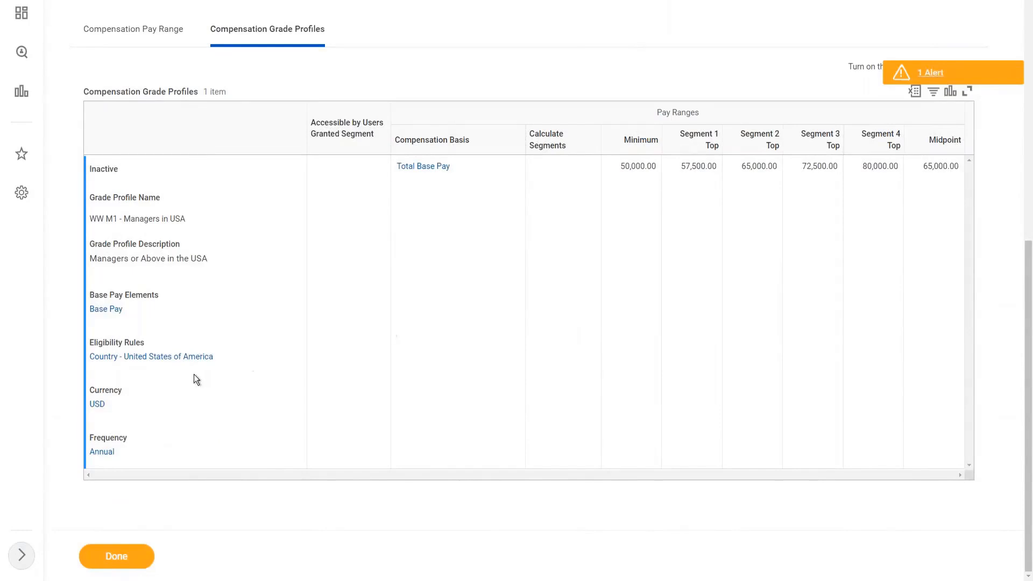
click(223, 357)
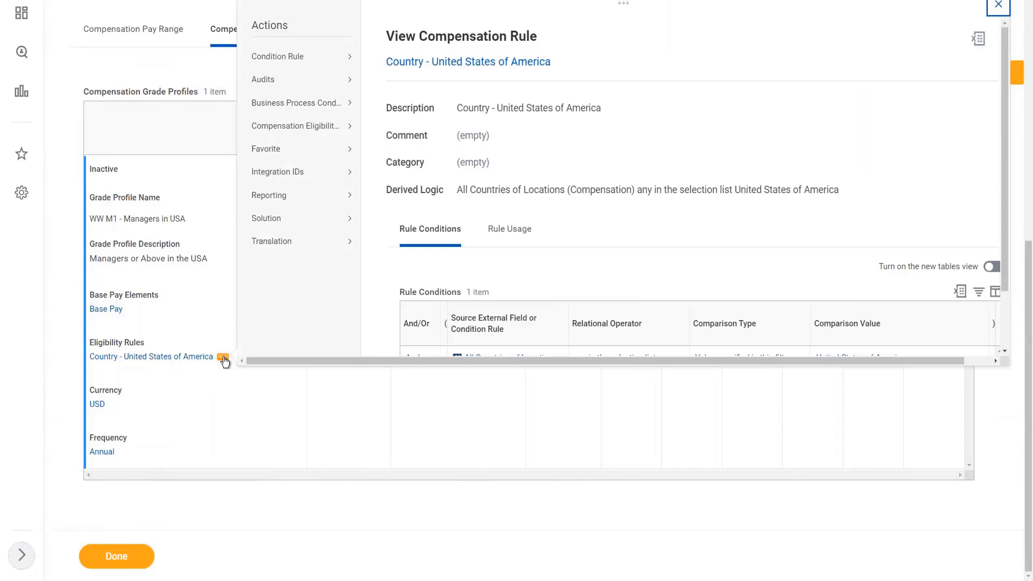
click(999, 8)
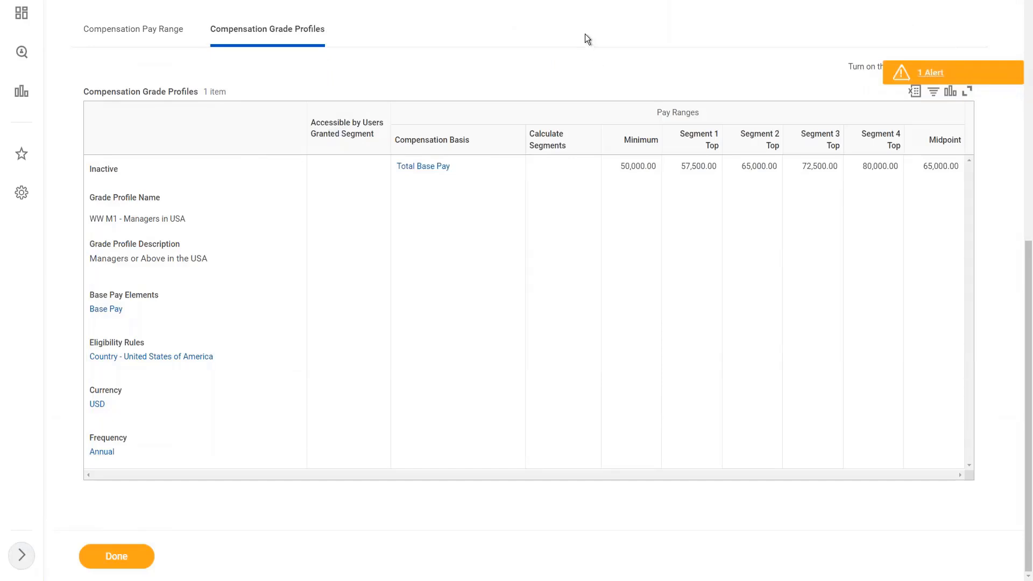
Step: Review the compensation grade's detail and default settings alongside its USA grade profile
scroll(571, 56, up, 5)
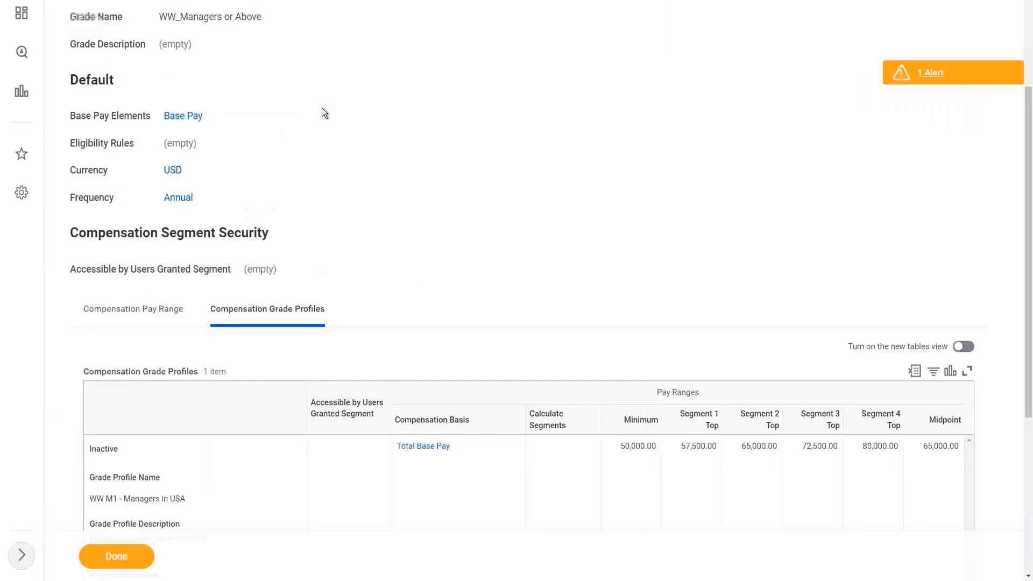
scroll(324, 113, up, 2)
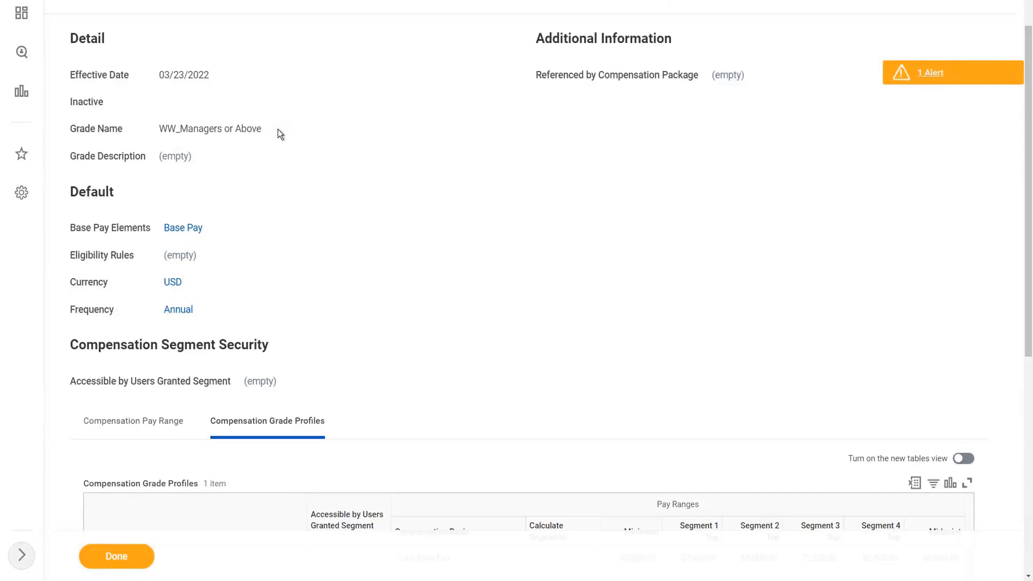
scroll(284, 132, down, 2)
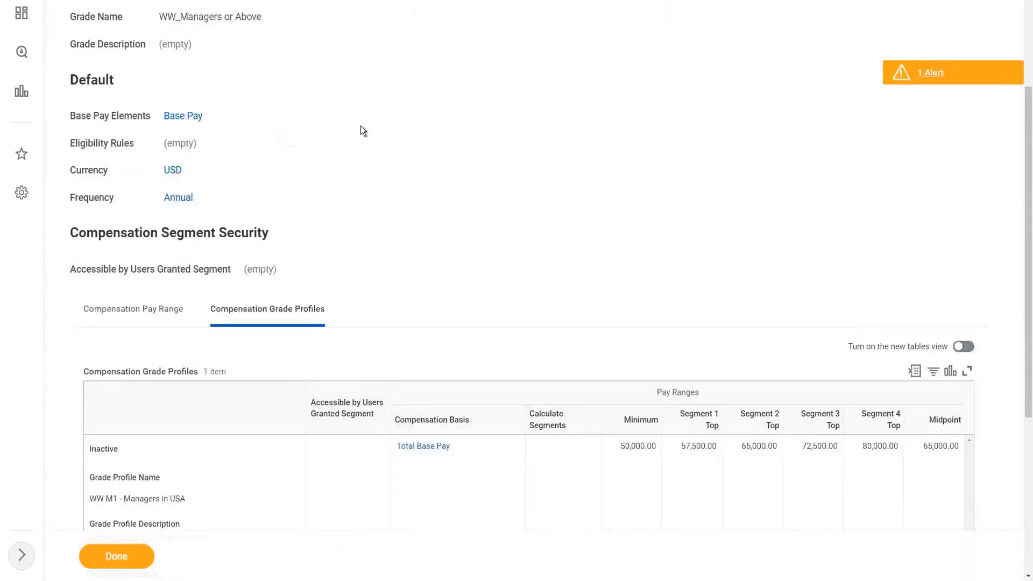
scroll(373, 177, up, 3)
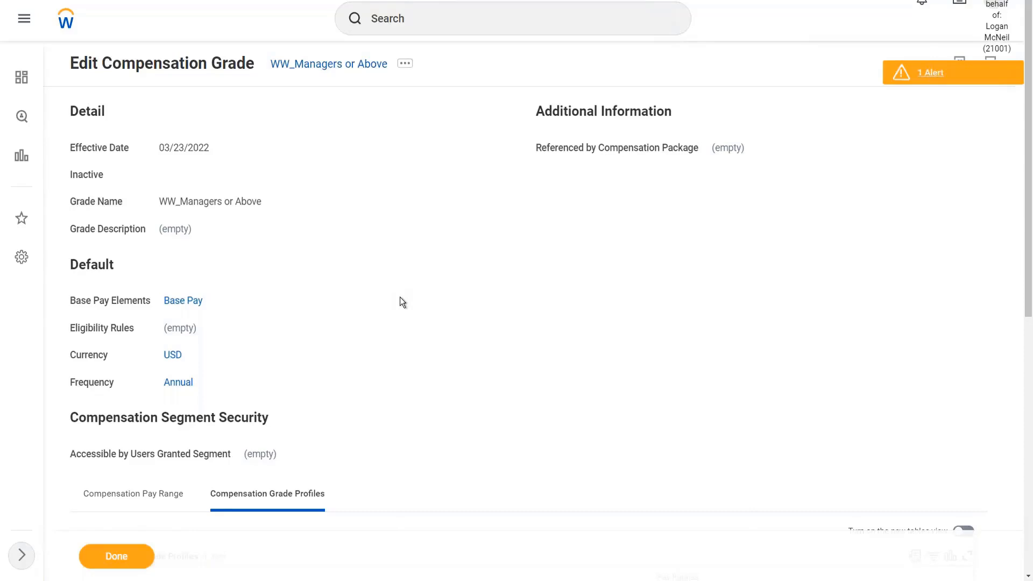
scroll(400, 298, down, 8)
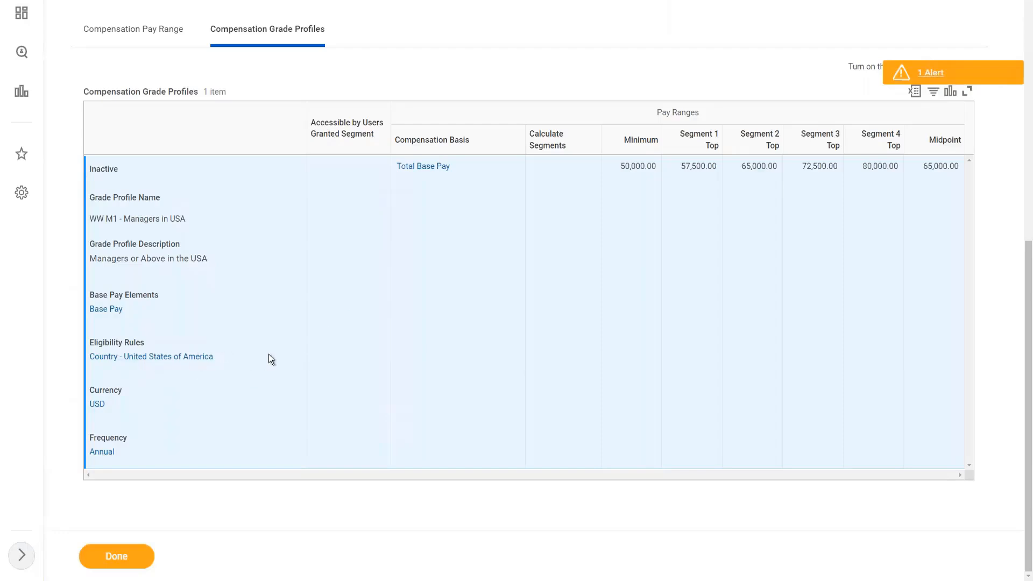
Step: Open the WW_Managers or Above compensation grade for editing as of 03/23/2022 and display its grade profiles
scroll(269, 359, up, 9)
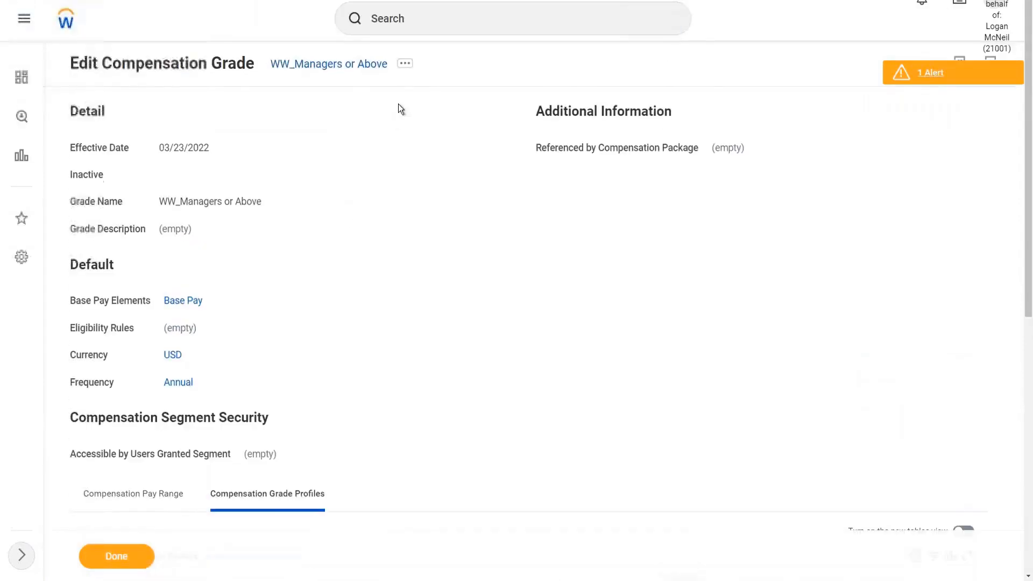
click(407, 65)
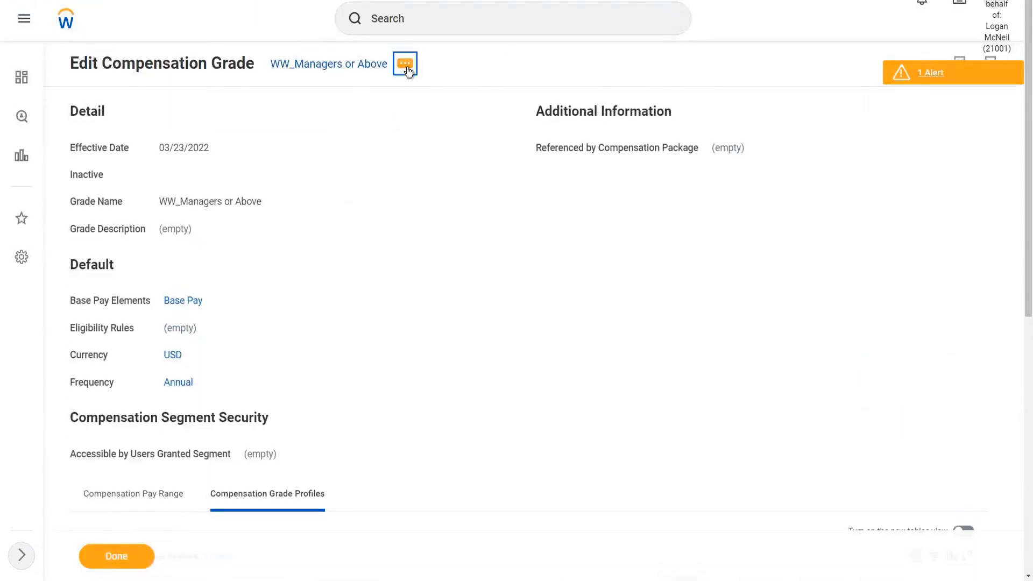
click(407, 66)
mouse_move(494, 126)
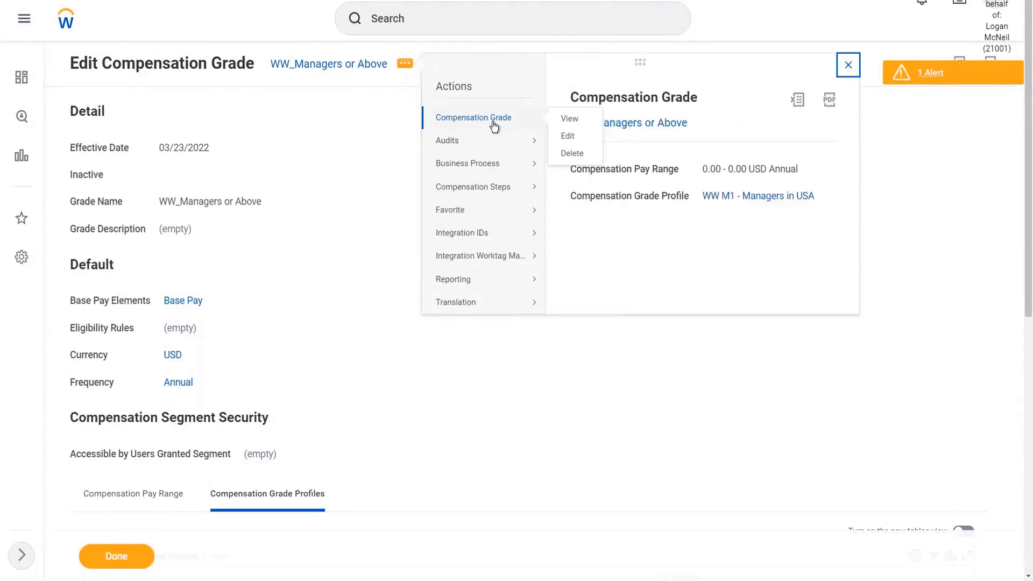
click(568, 138)
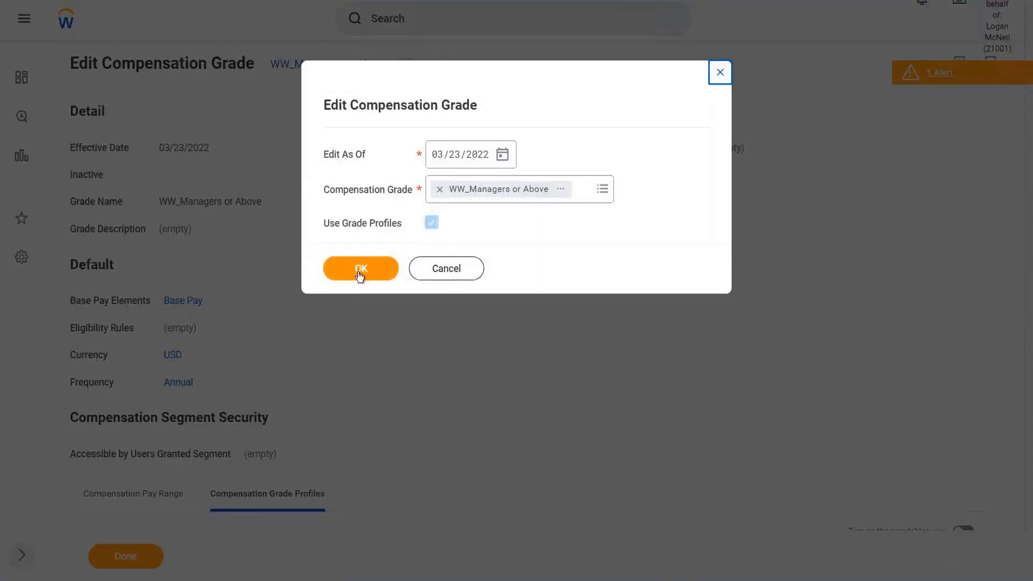
click(360, 273)
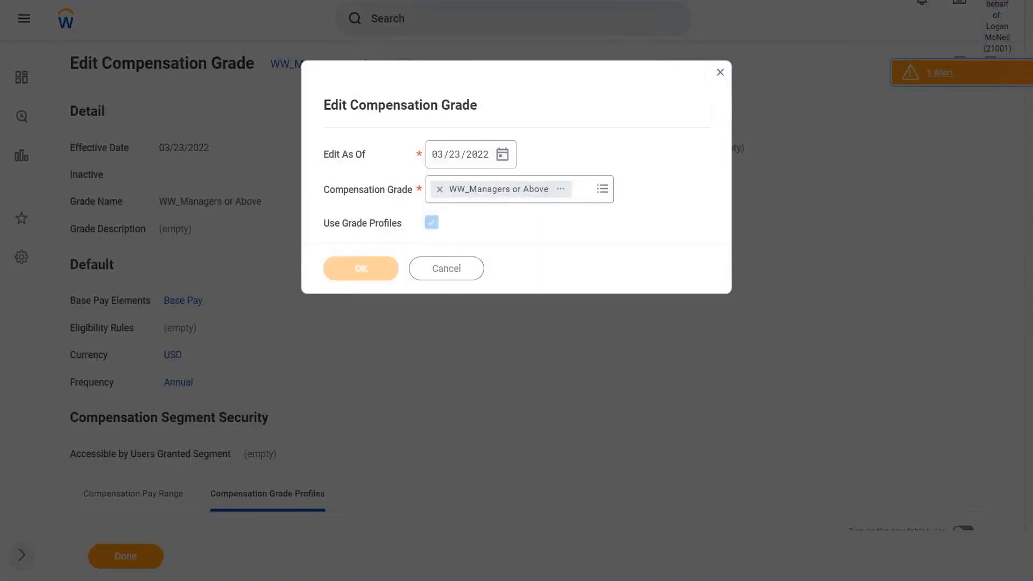
scroll(380, 318, down, 5)
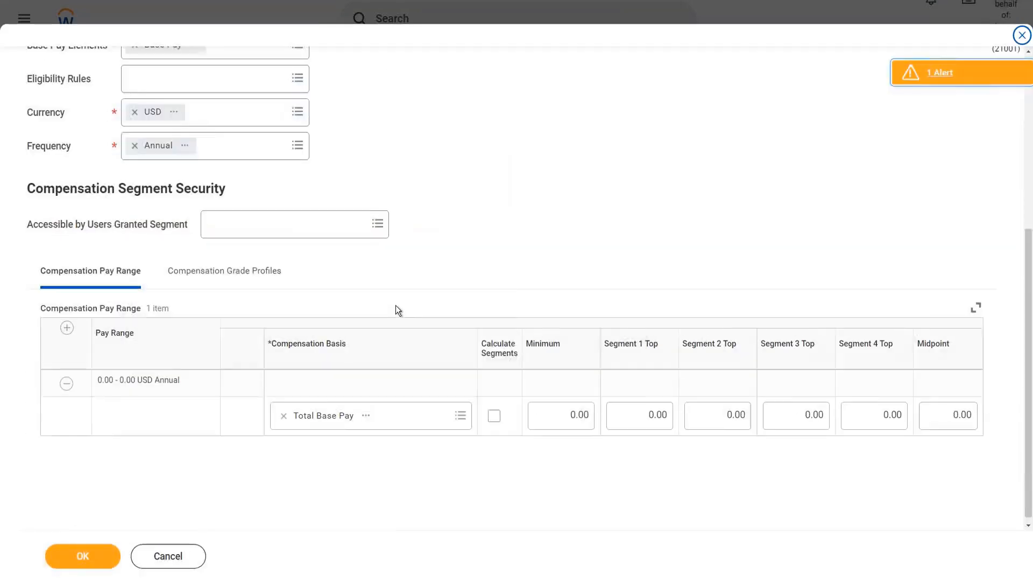
click(235, 267)
scroll(483, 249, down, 5)
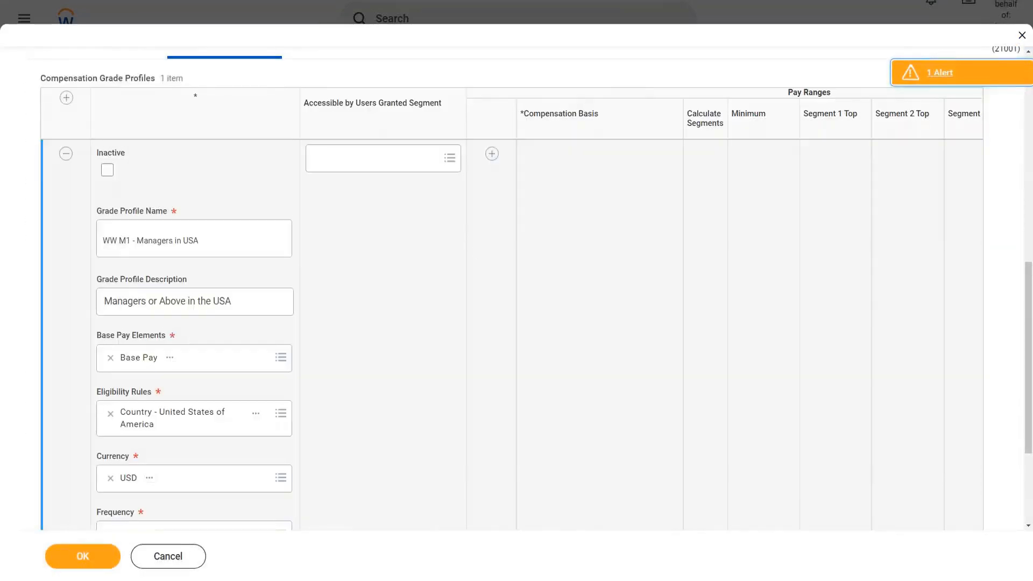
scroll(448, 273, down, 2)
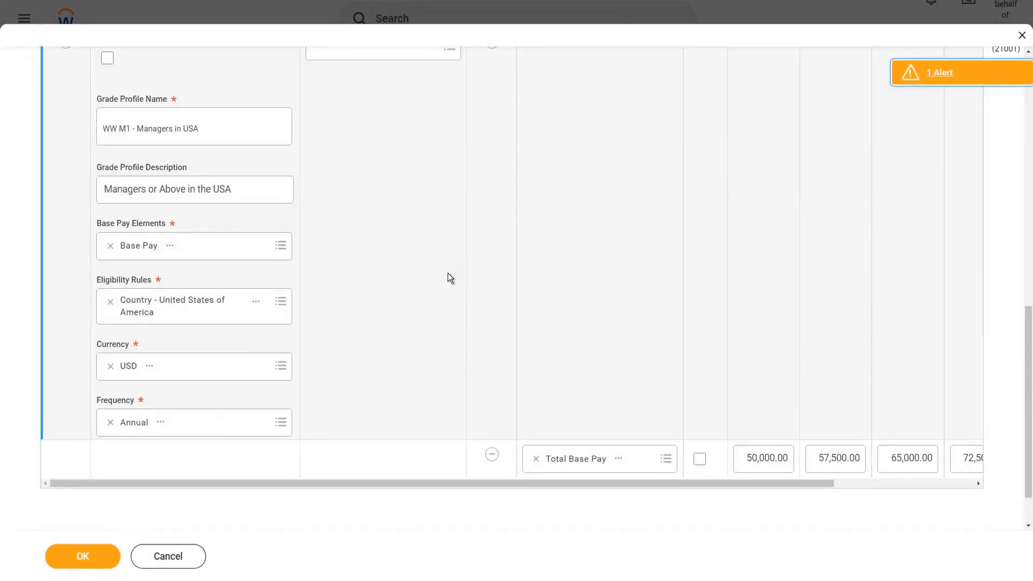
Step: Add Country - United Kingdom to the eligibility rules of the WW M1 - Managers in USA profile
click(277, 323)
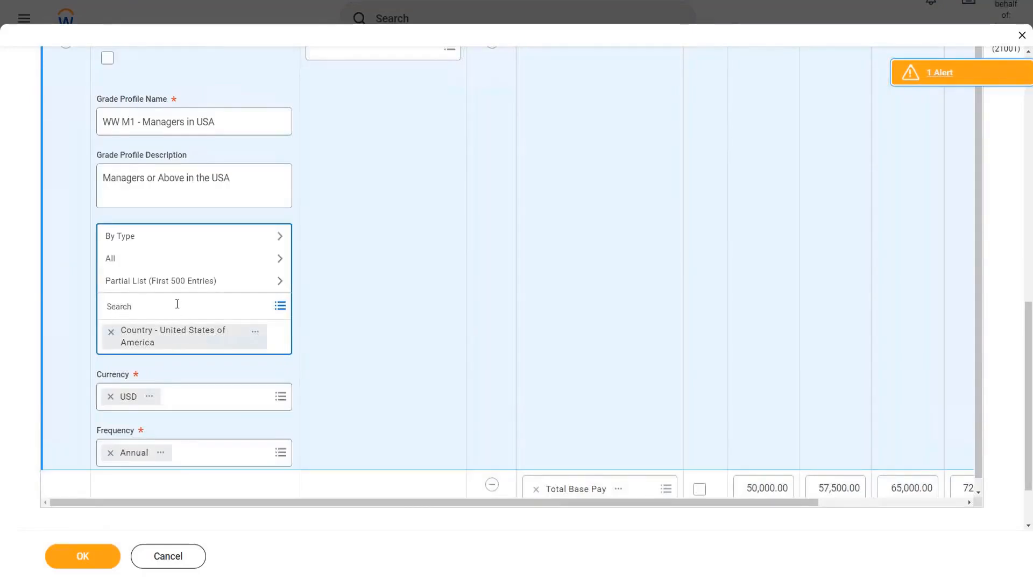
text(country united kingdom)
key(Return)
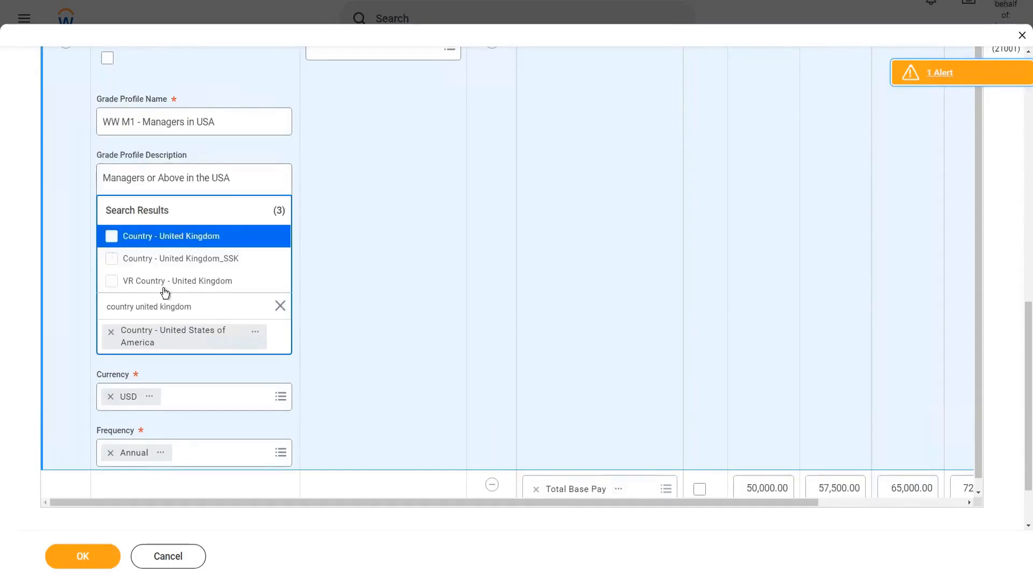
click(117, 241)
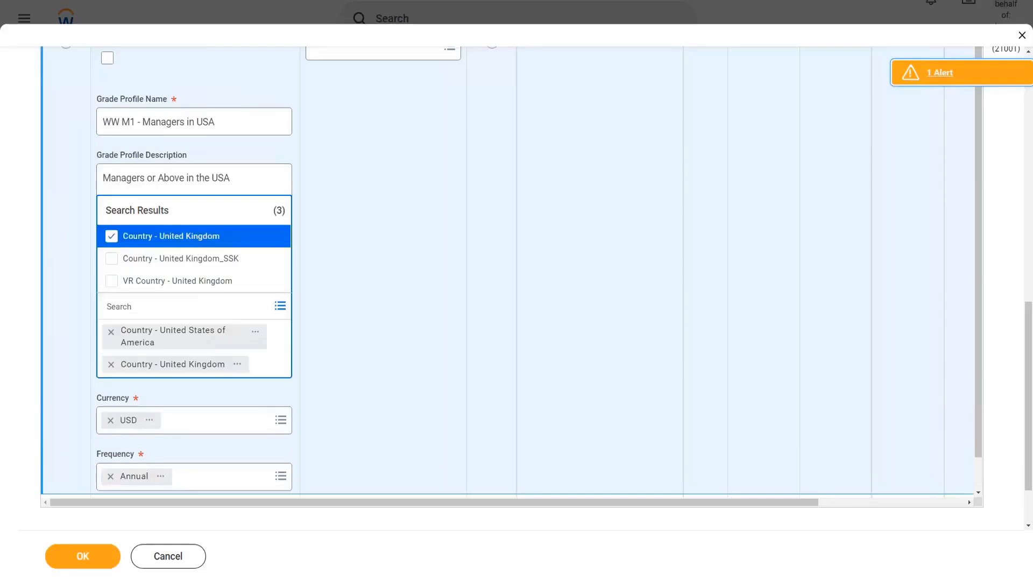
click(387, 299)
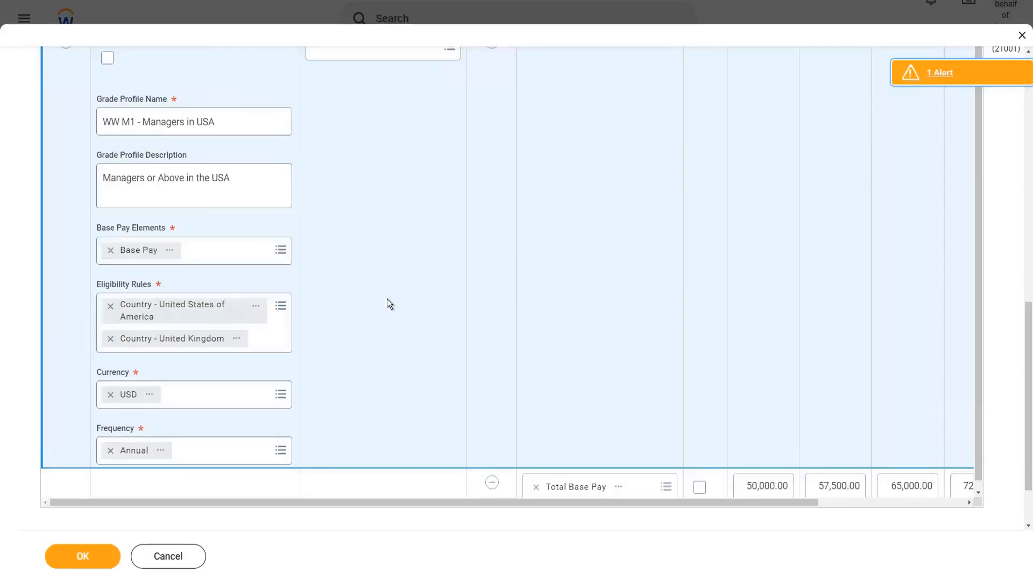
Step: Clear both eligibility rules from the USA profile and select Country - United States of America as its only rule
click(110, 308)
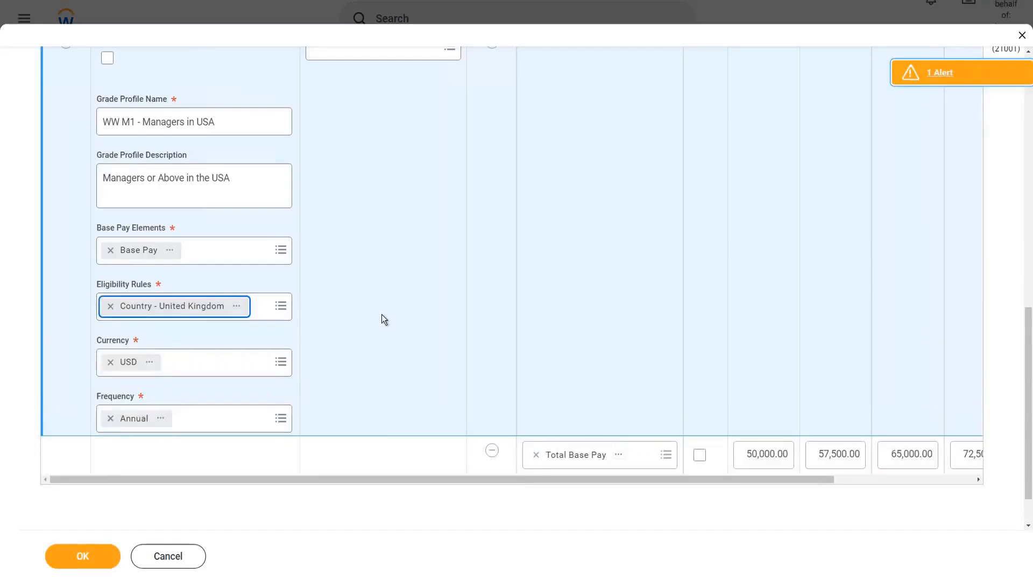
click(110, 306)
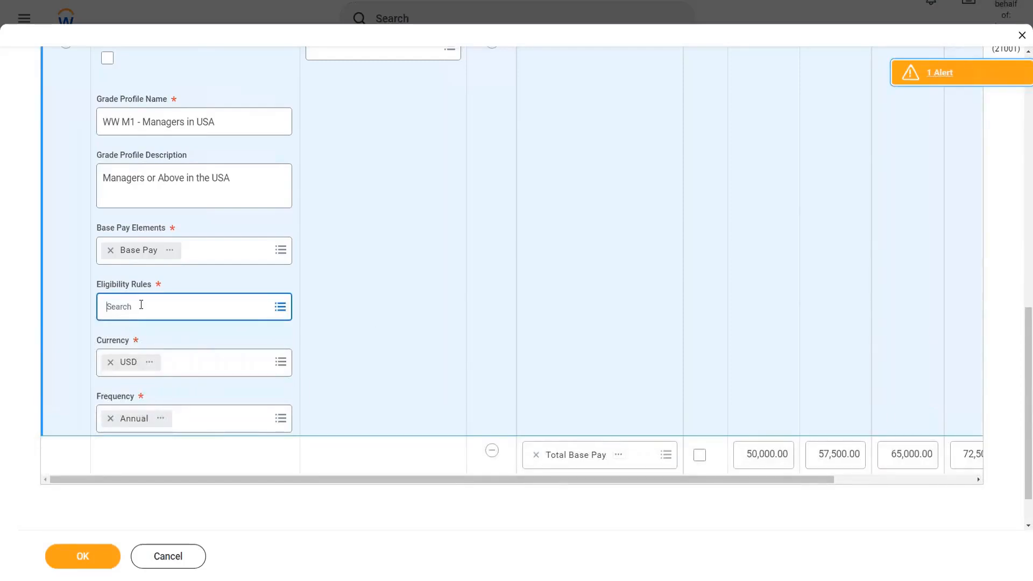
text(country nunited states)
key(Return)
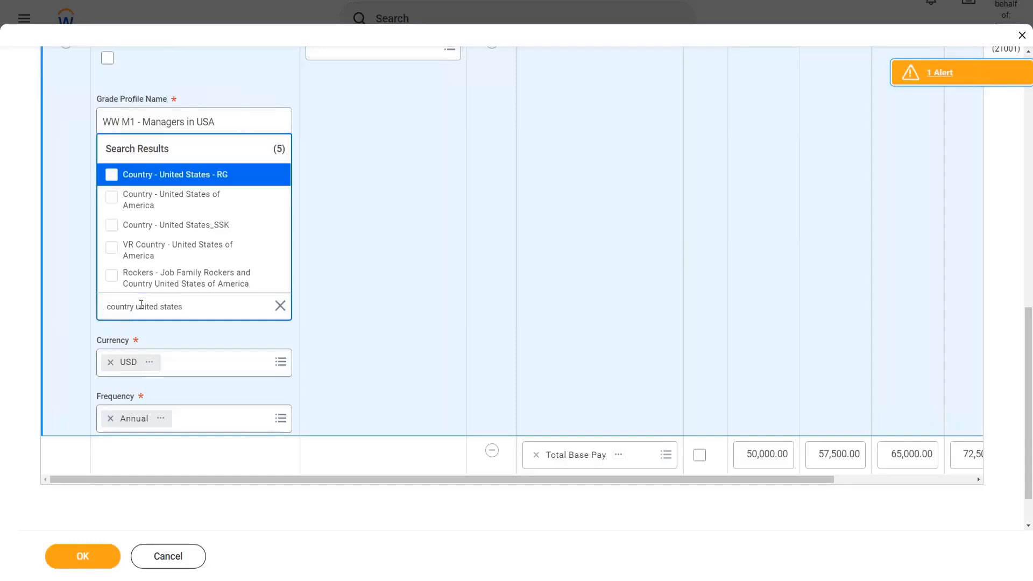
click(209, 204)
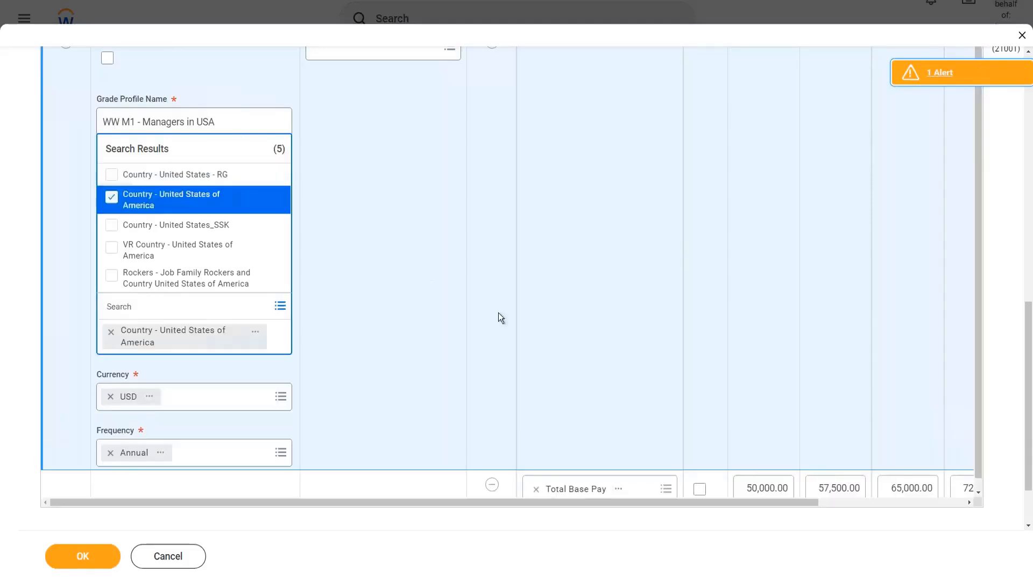
click(366, 316)
Step: Add a second compensation grade profile and name it WW M1 - Managers or Above in UK
scroll(366, 315, up, 5)
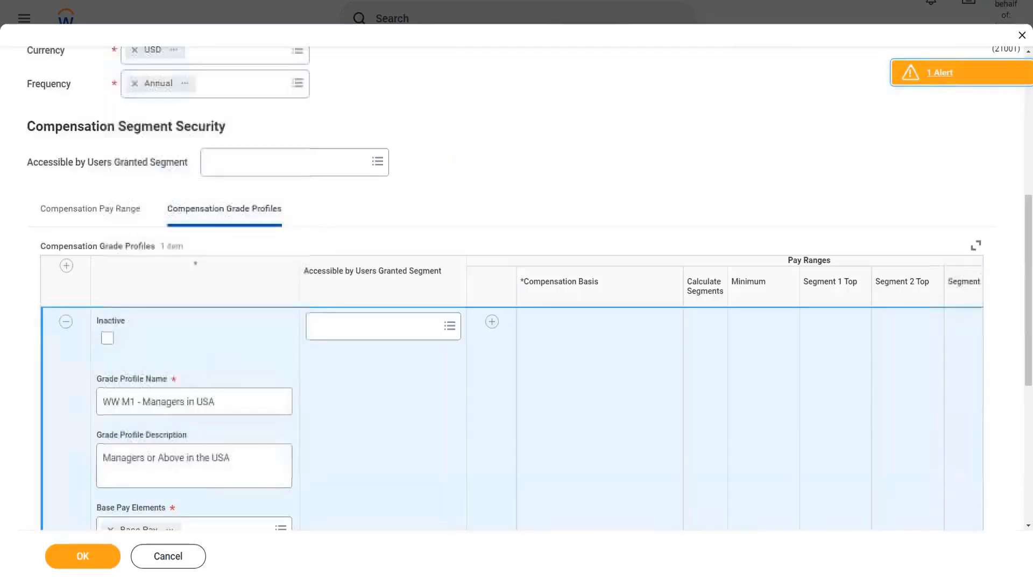
click(66, 265)
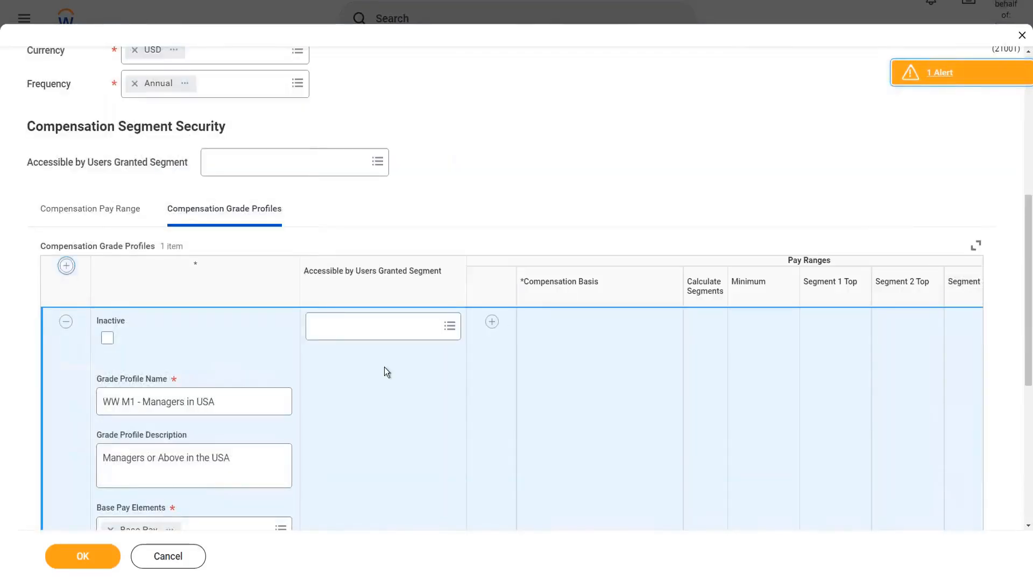
scroll(385, 374, down, 5)
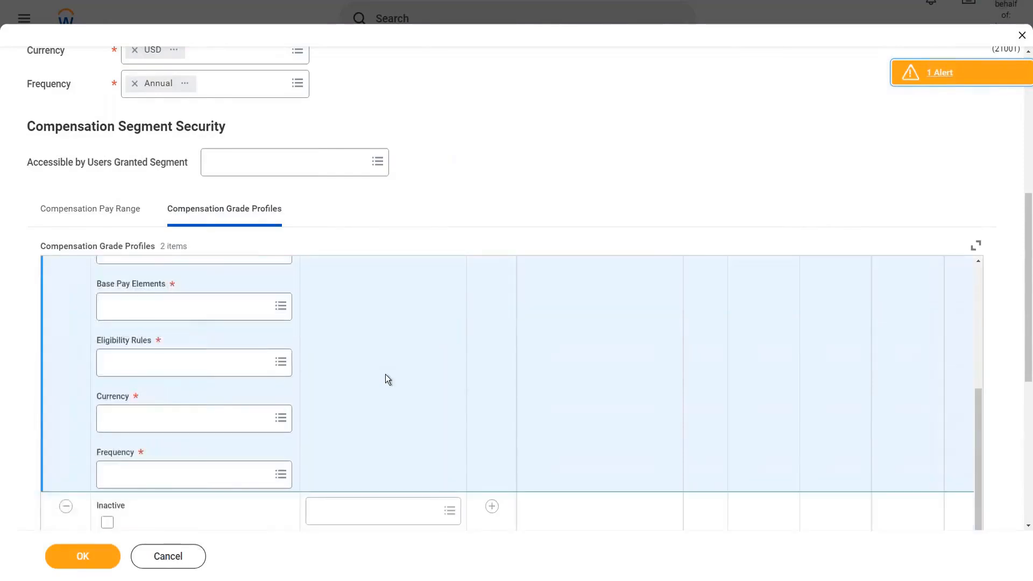
scroll(385, 374, up, 1)
scroll(386, 373, up, 2)
click(171, 294)
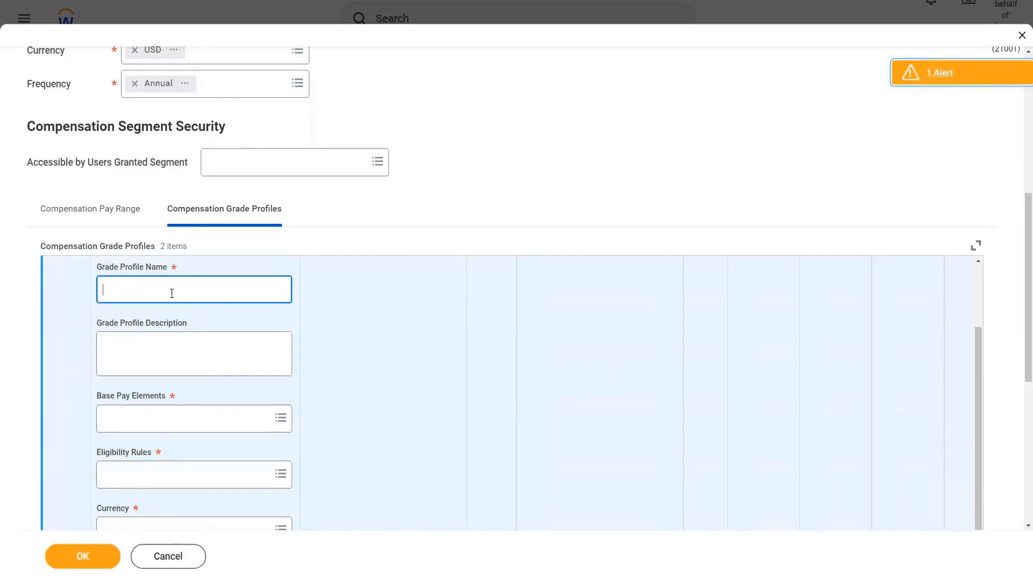
text(WW M1 - Managers or Above in UK)
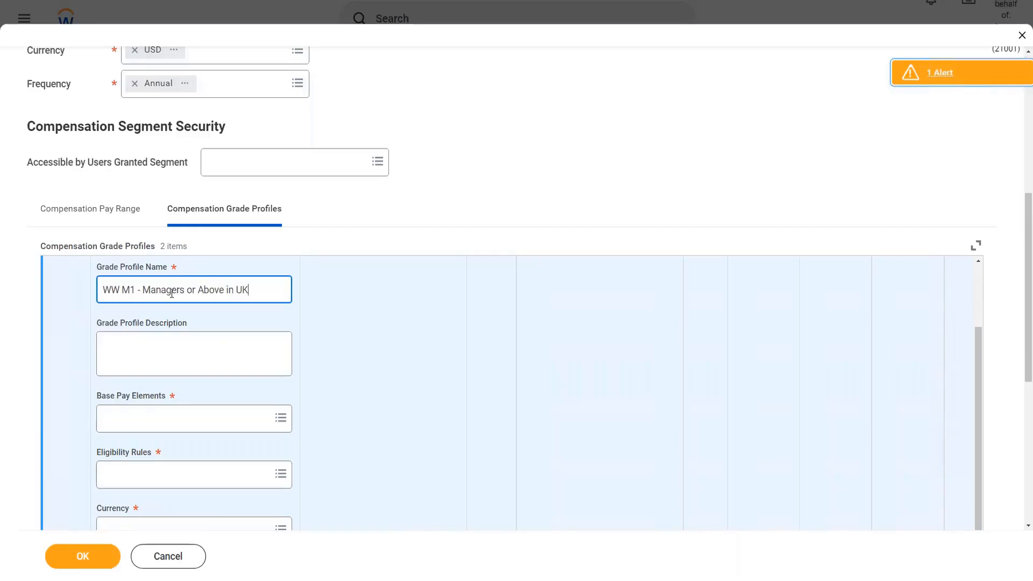
scroll(327, 333, down, 1)
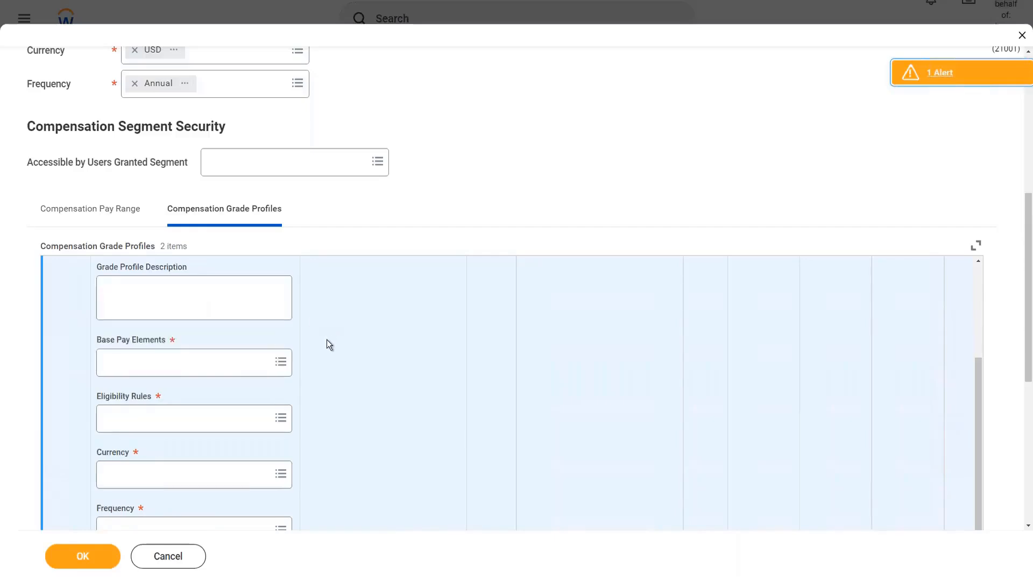
scroll(327, 340, down, 3)
scroll(326, 341, up, 1)
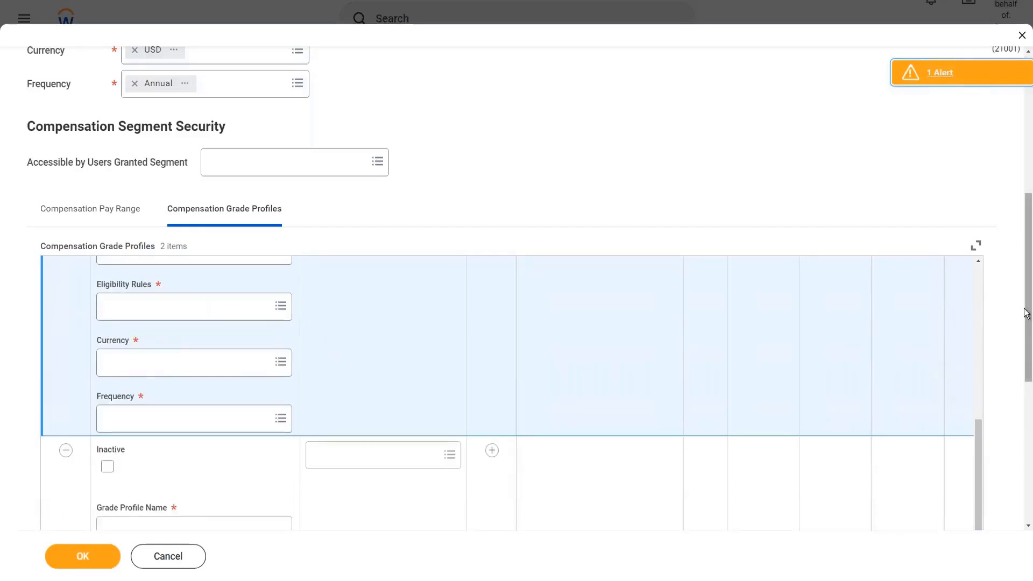
drag(1028, 322, 1028, 444)
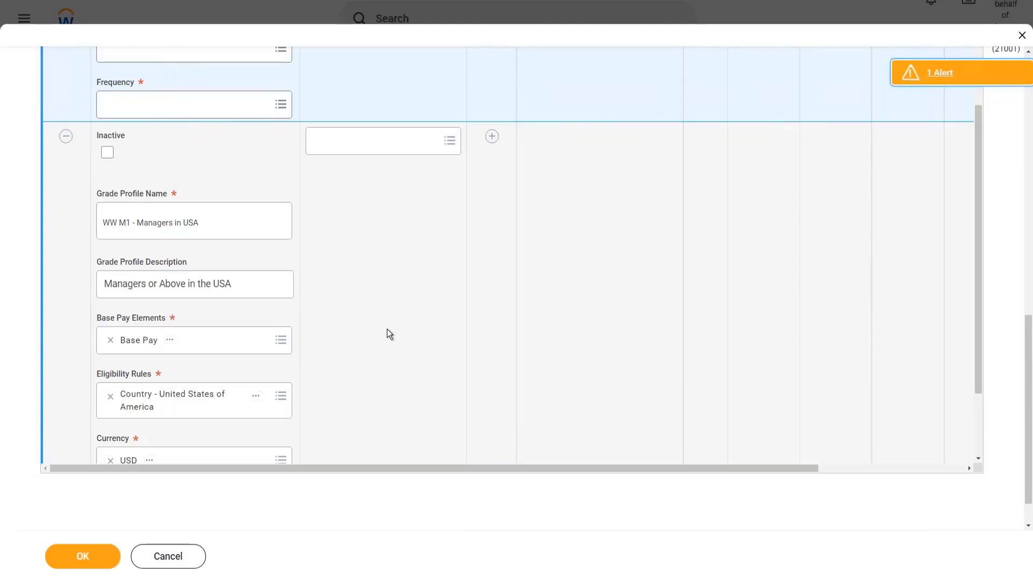
scroll(386, 329, up, 1)
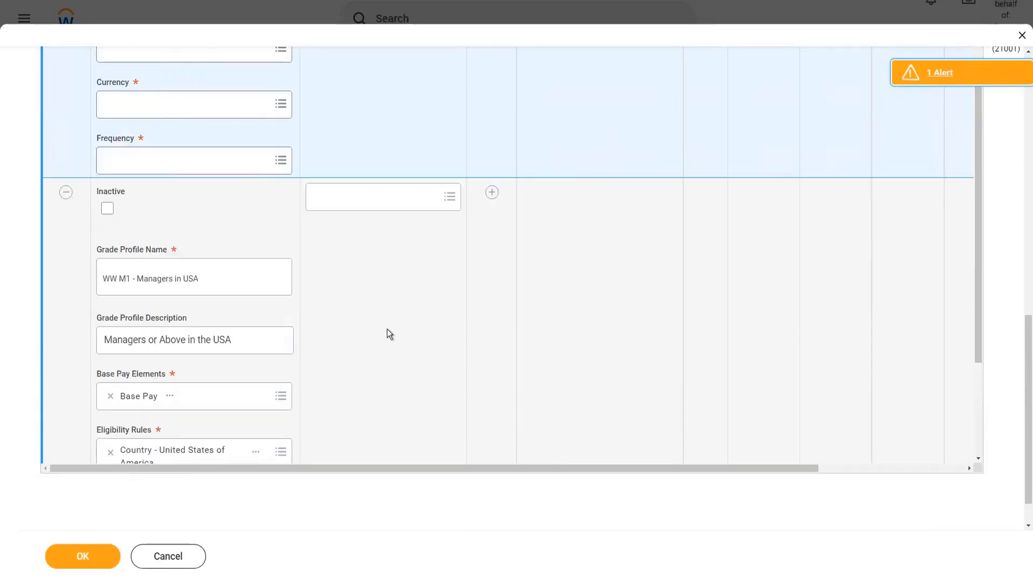
scroll(371, 269, up, 3)
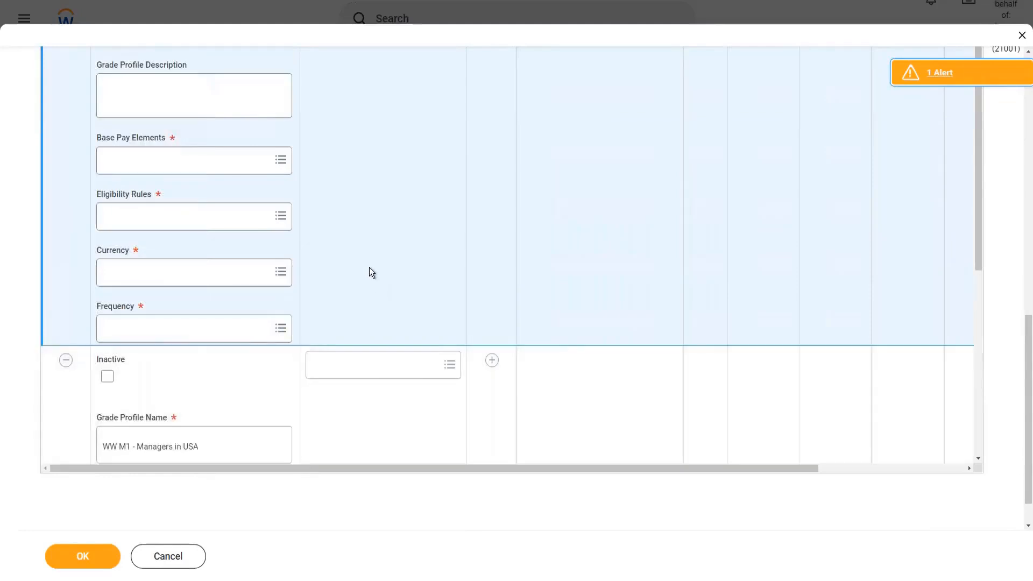
scroll(366, 268, up, 1)
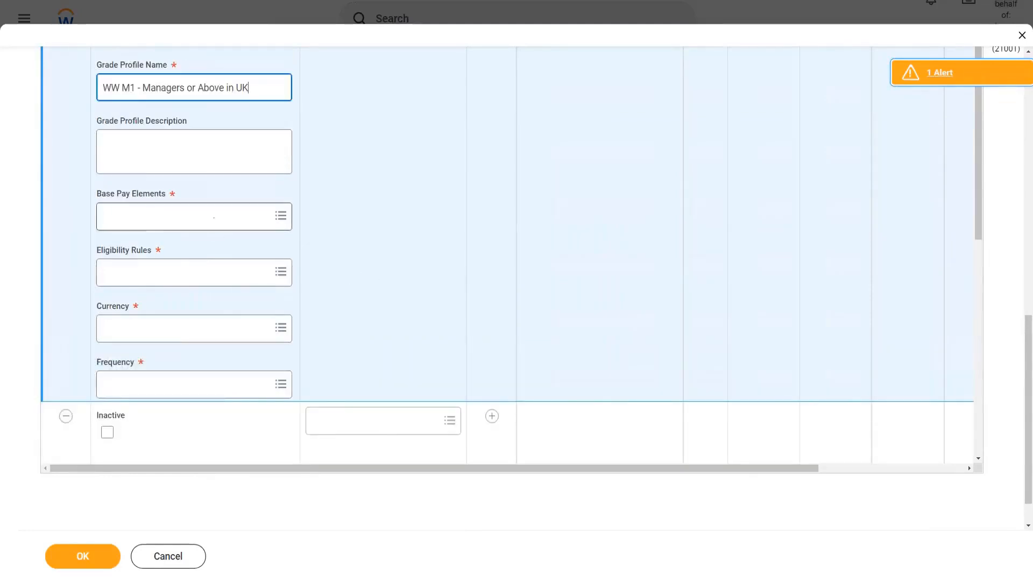
Step: Select Base Pay as the base pay element of the WW M1 - Managers or Above in UK profile
click(212, 221)
text(base pay)
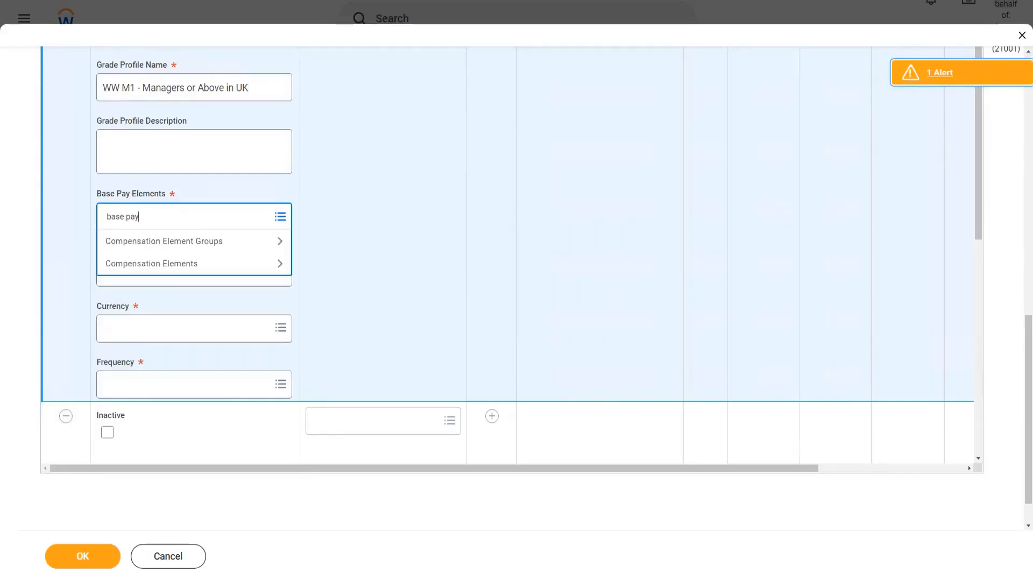
key(Return)
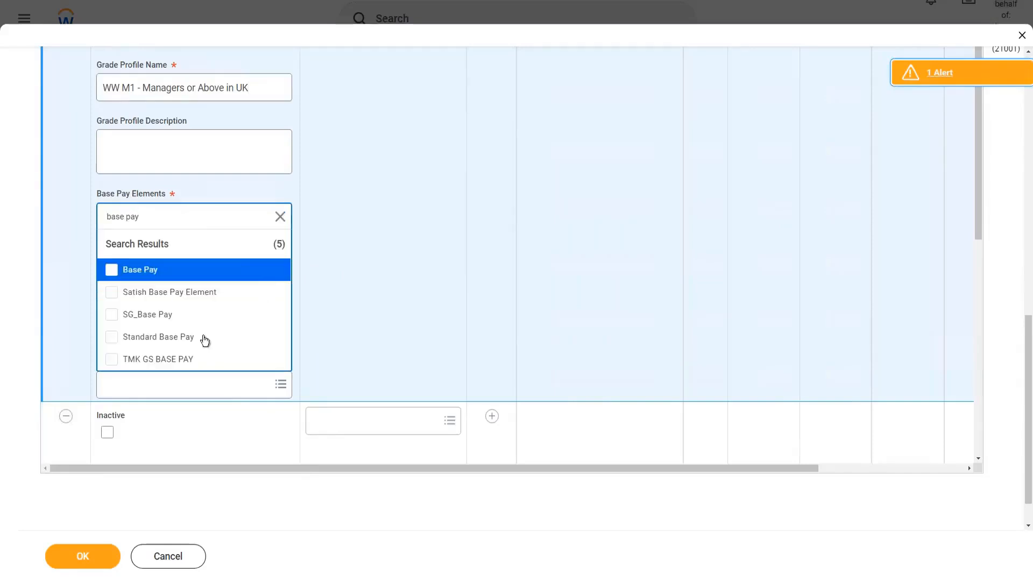
click(150, 271)
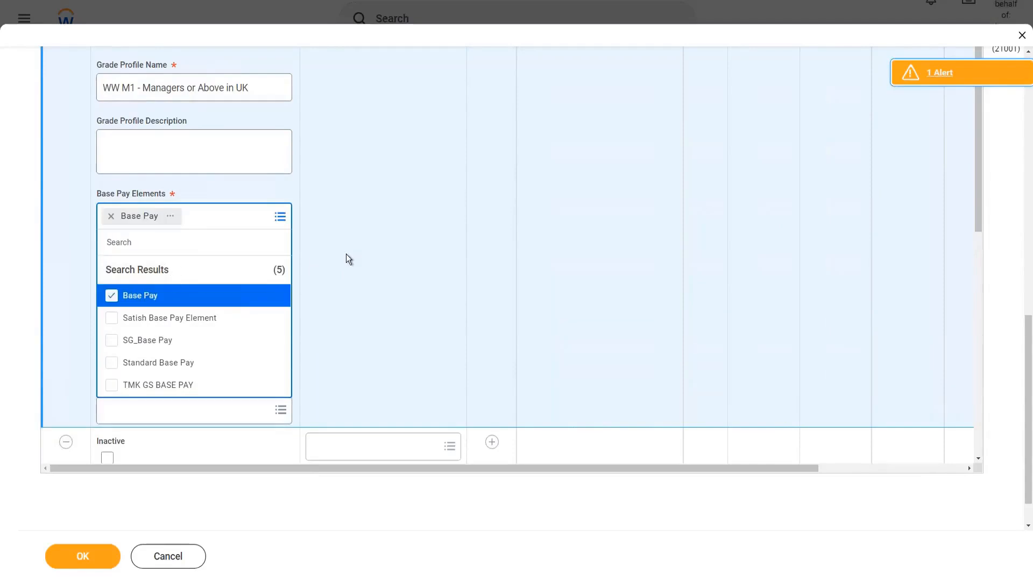
click(346, 254)
click(161, 278)
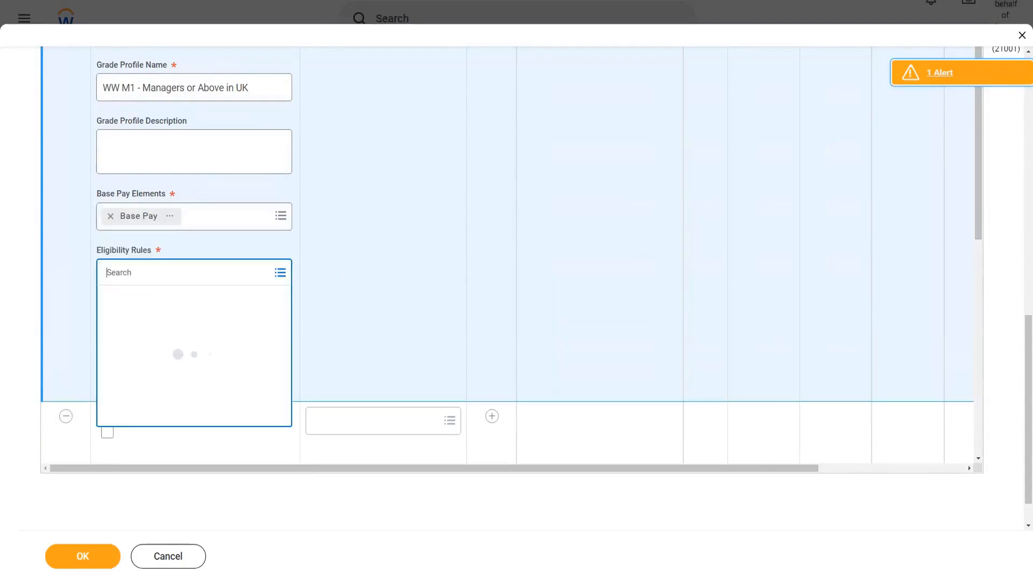
text(country united k)
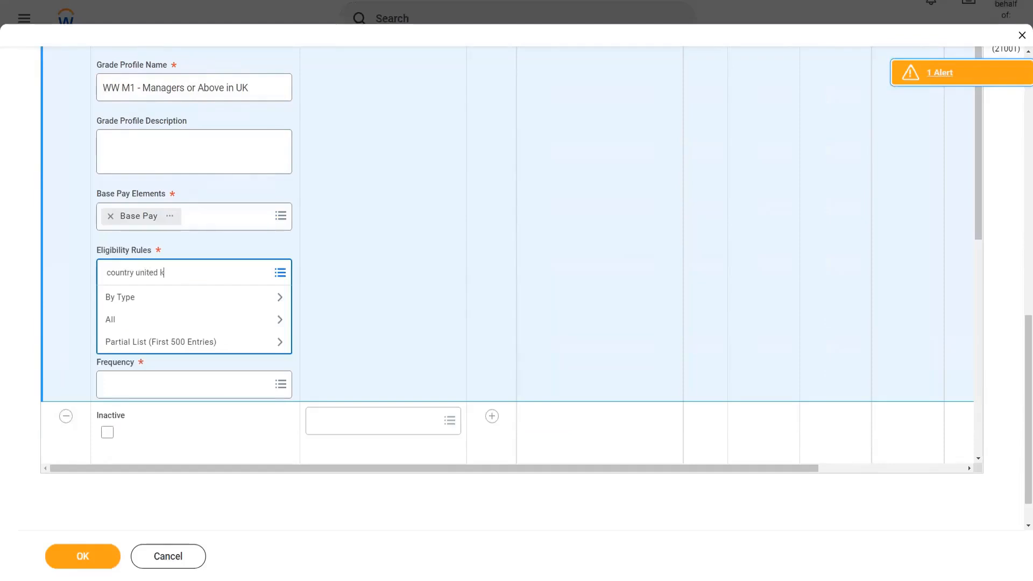
click(226, 216)
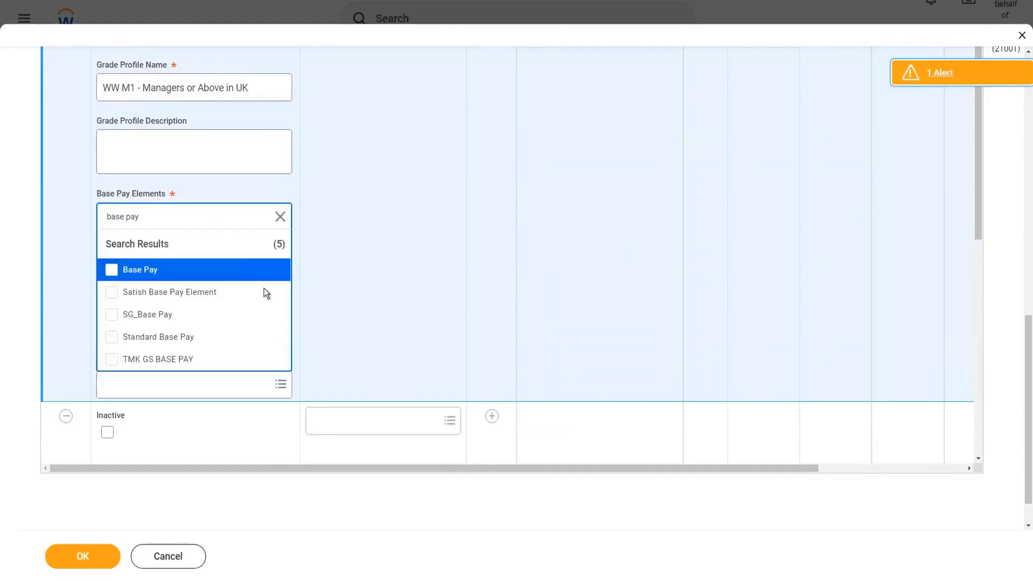
click(146, 270)
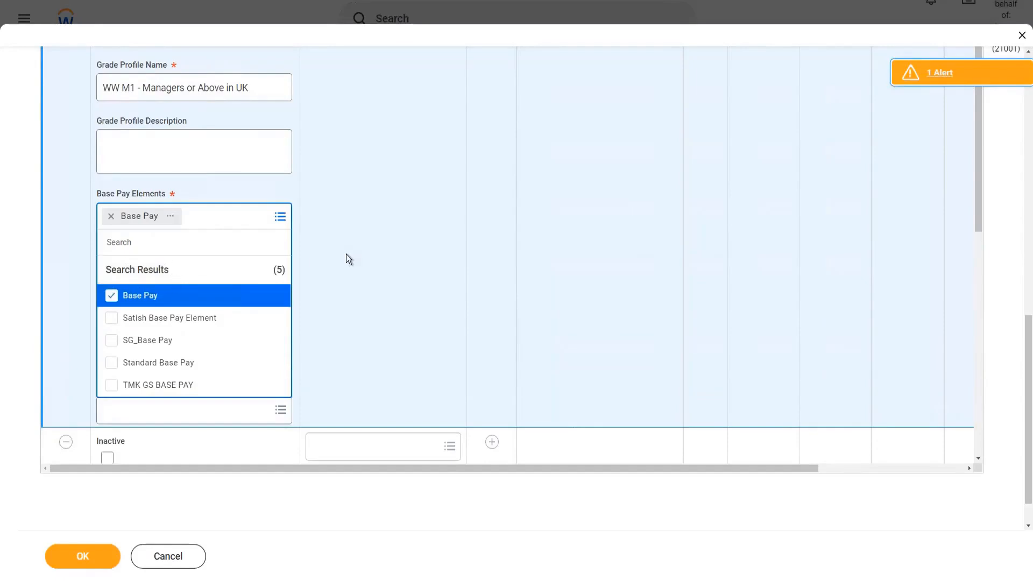
click(347, 254)
Step: Select Country - United Kingdom as the eligibility rule of the UK grade profile
click(161, 279)
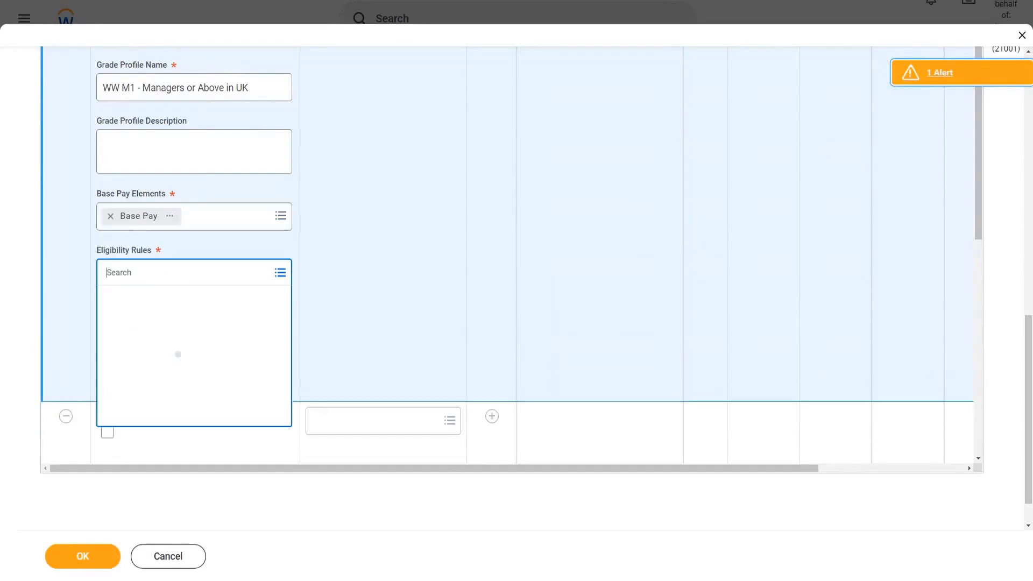
text(country unit)
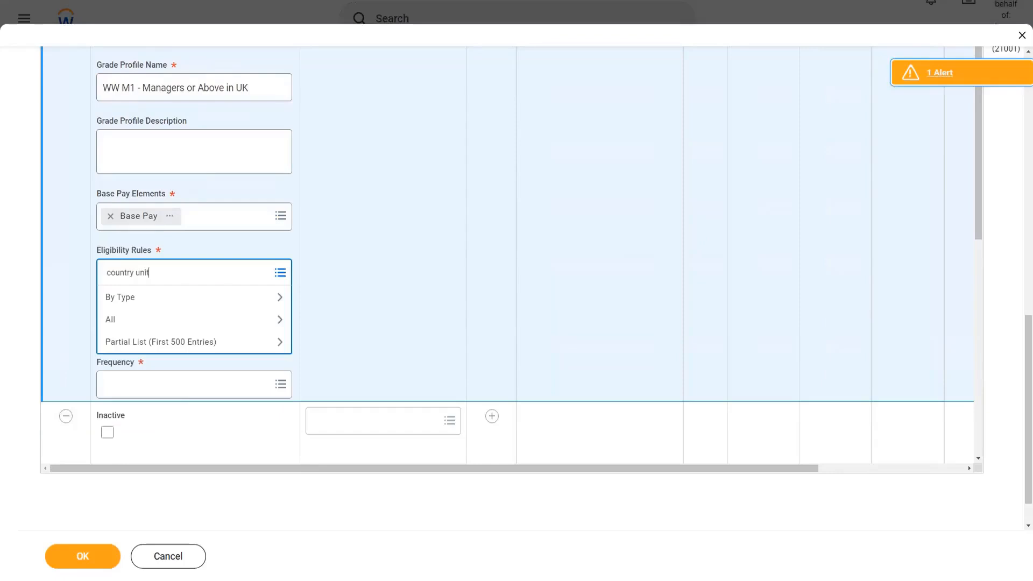
text(ed kingdom)
key(Return)
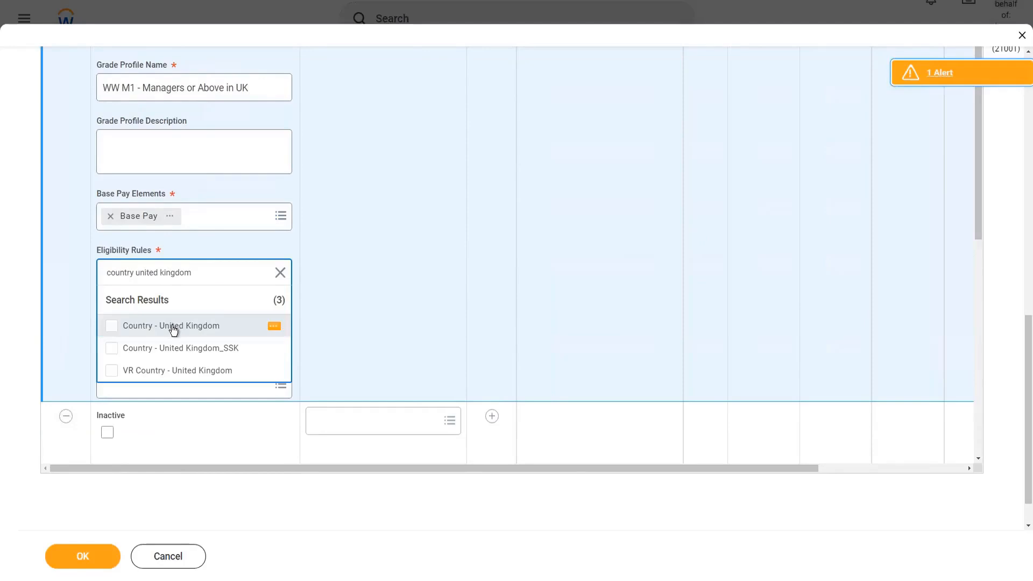
click(172, 327)
click(350, 258)
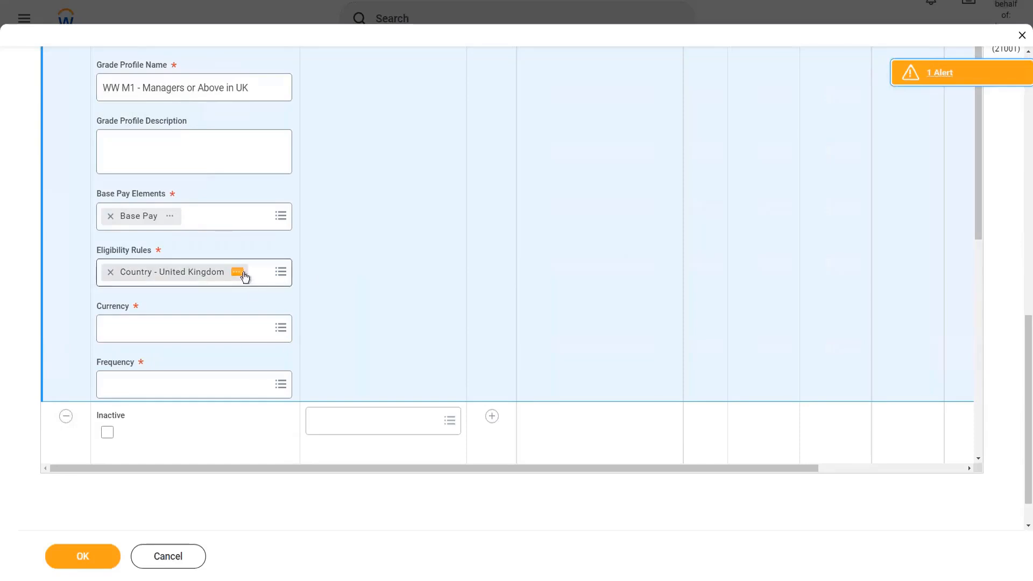
Step: Add WW_All Executive Vice Presidents as a second eligibility rule of the UK profile
click(262, 283)
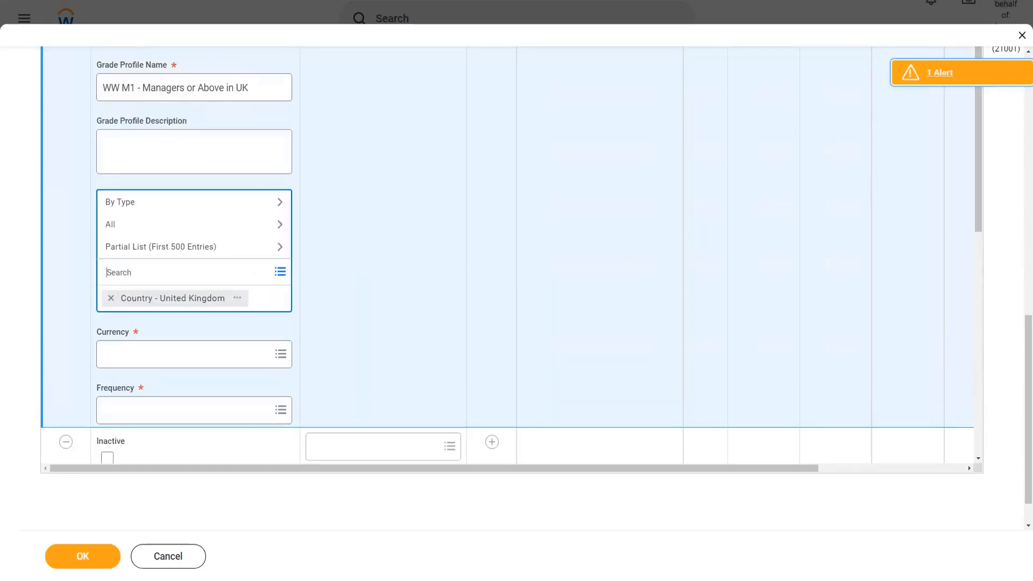
text(ww_)
key(Return)
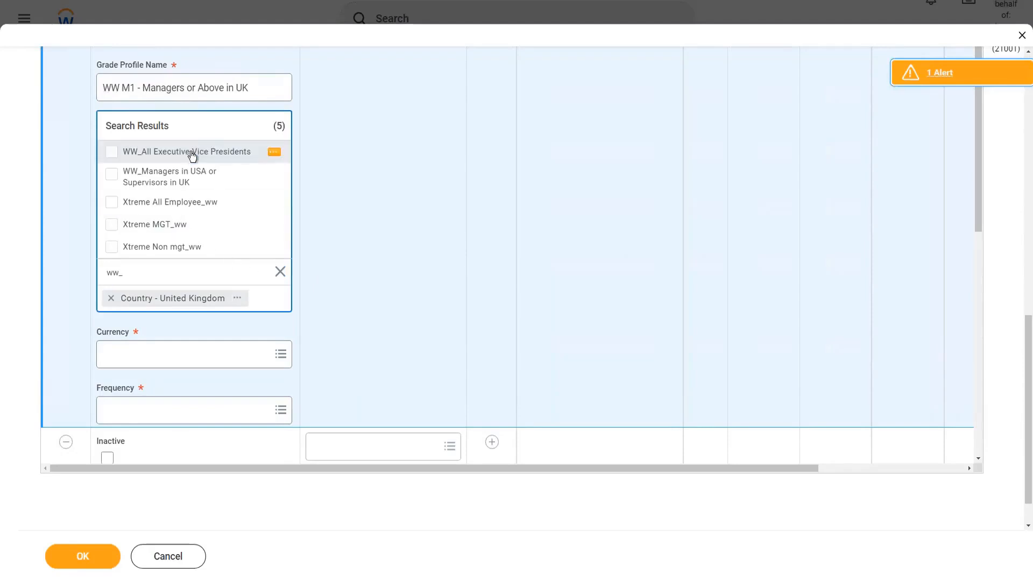
click(193, 156)
click(369, 272)
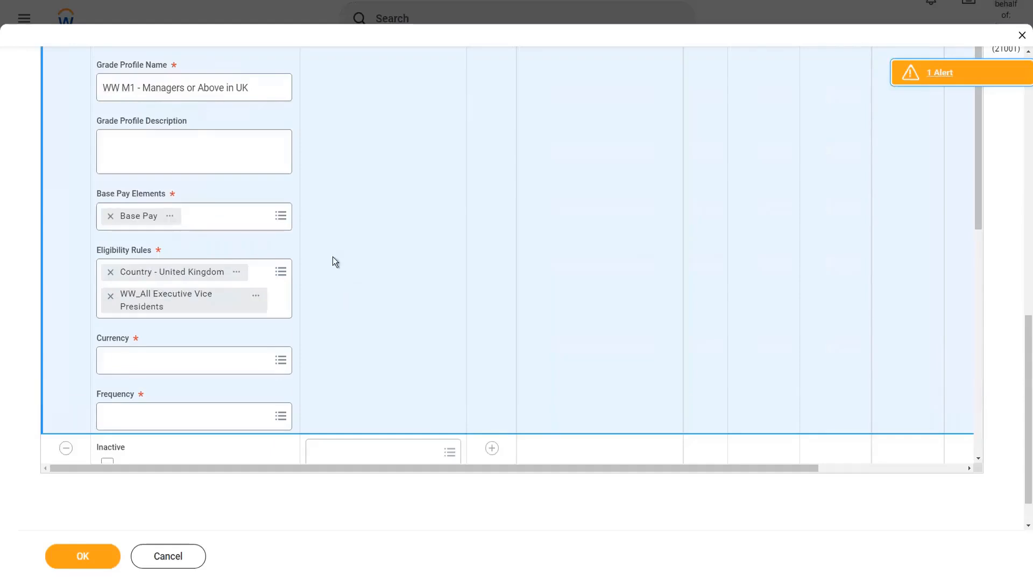
Step: Review the rule conditions of WW_All Executive Vice Presidents and remove that rule from the UK profile
click(257, 297)
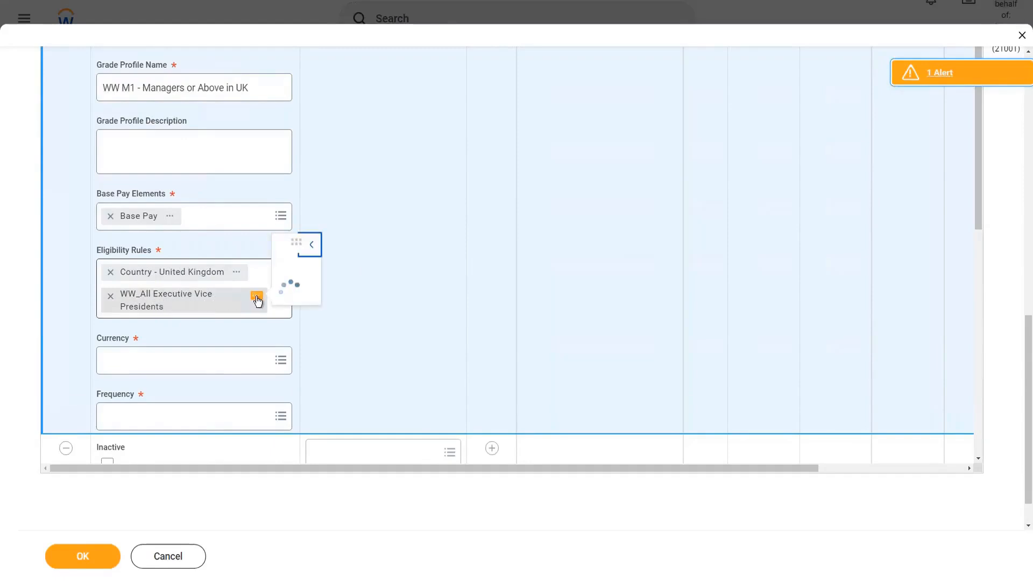
scroll(599, 212, down, 1)
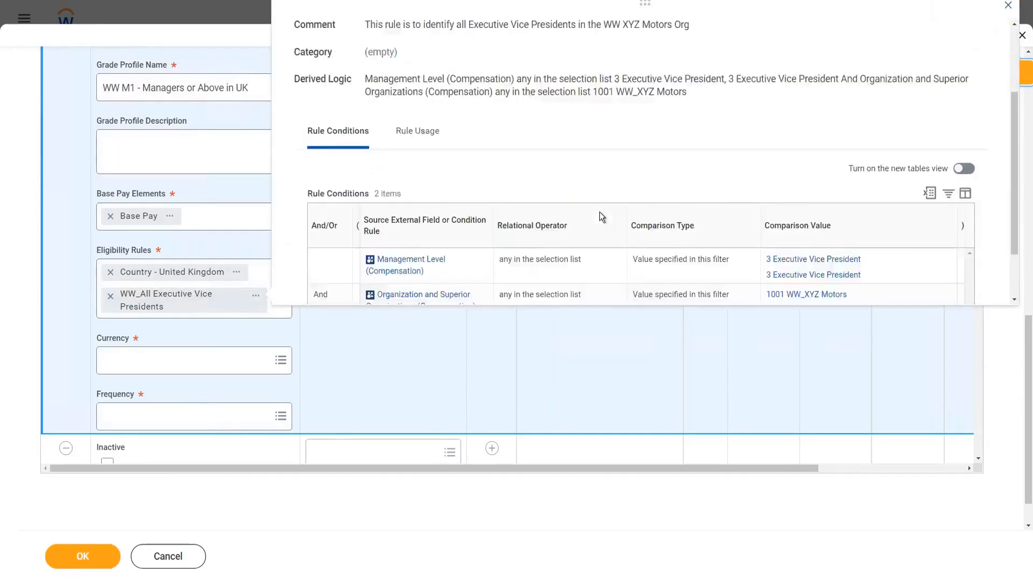
scroll(599, 212, down, 1)
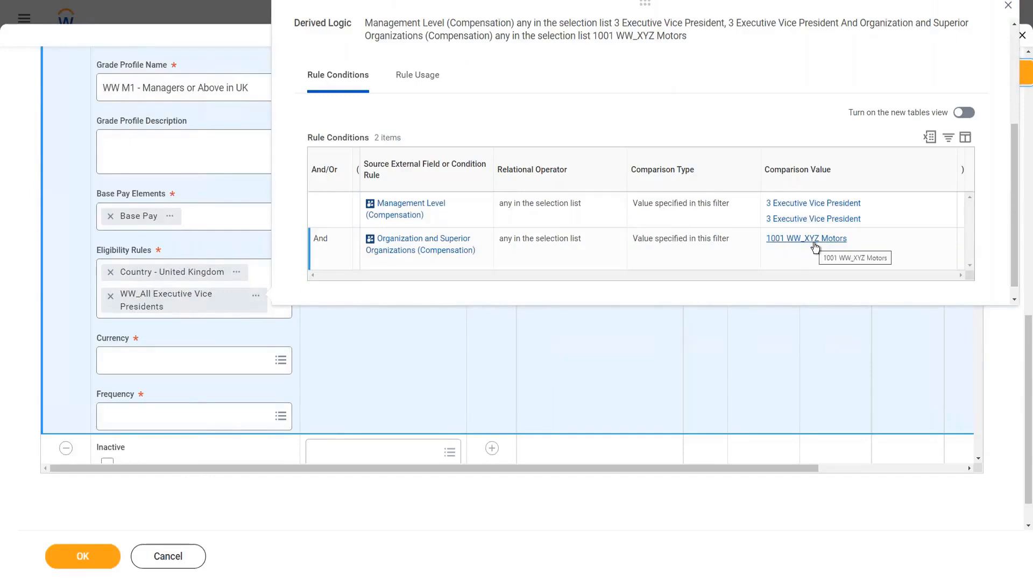
click(321, 336)
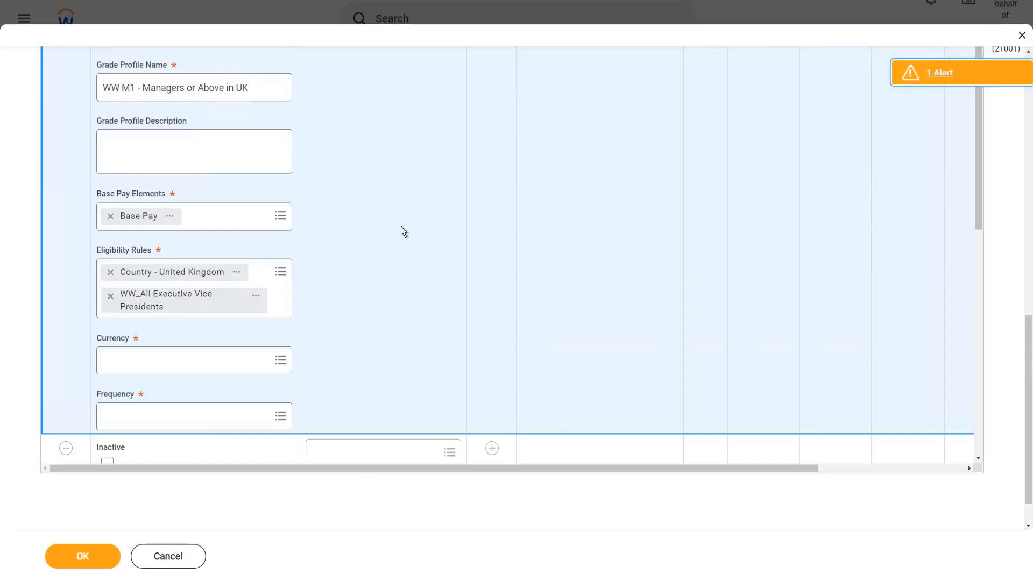
click(110, 300)
Step: Set the UK profile's currency to GBP and its frequency to Annual
click(131, 330)
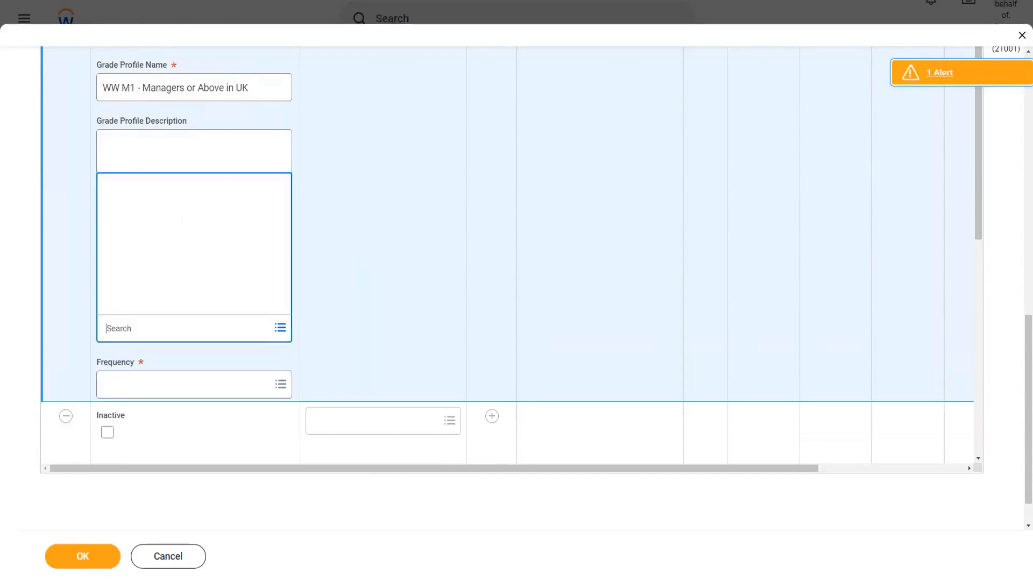
text(gbp)
key(Return)
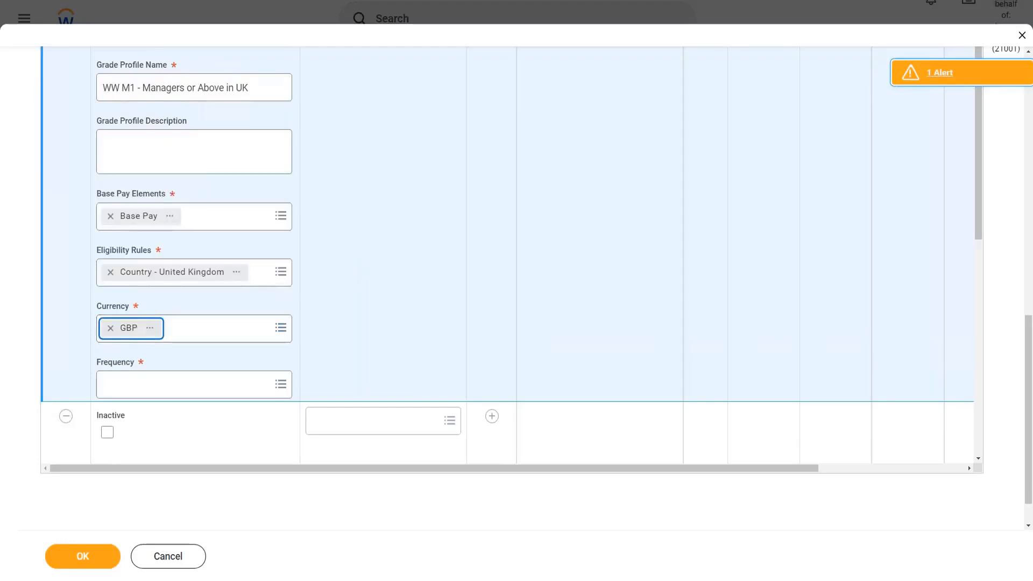
click(123, 385)
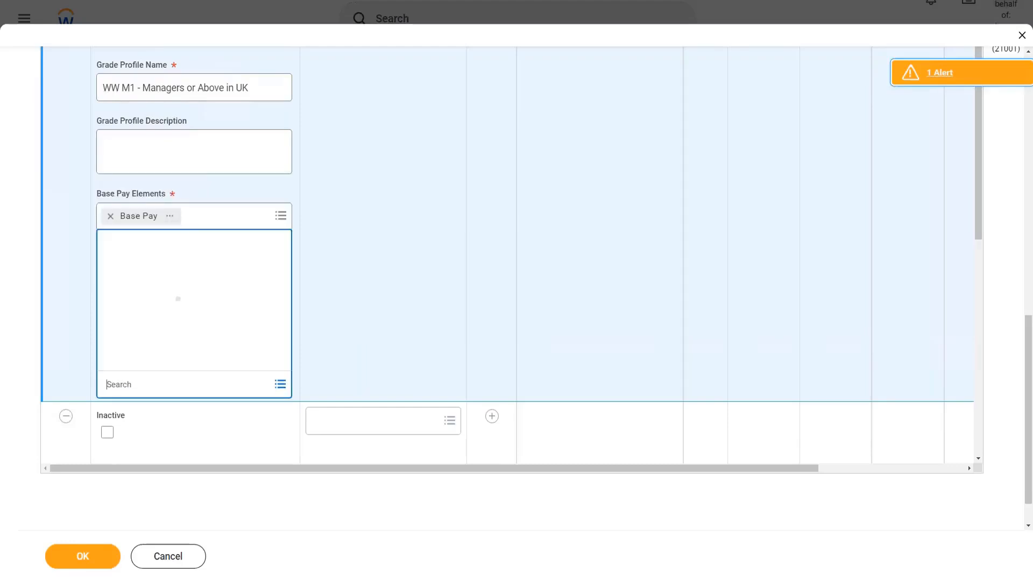
click(153, 203)
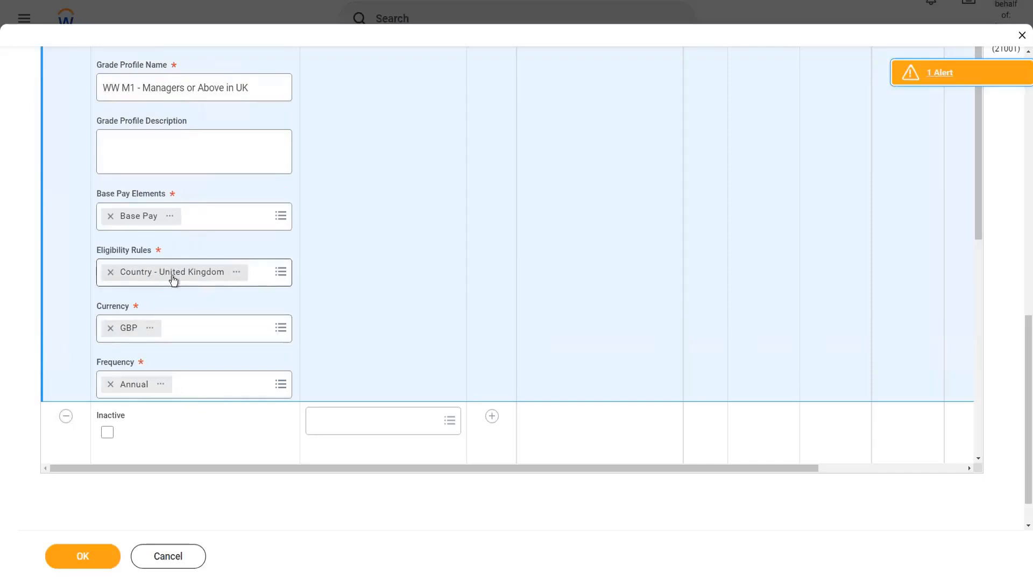
Step: Examine the rule conditions of the UK profile's Country - United Kingdom eligibility rule
click(237, 273)
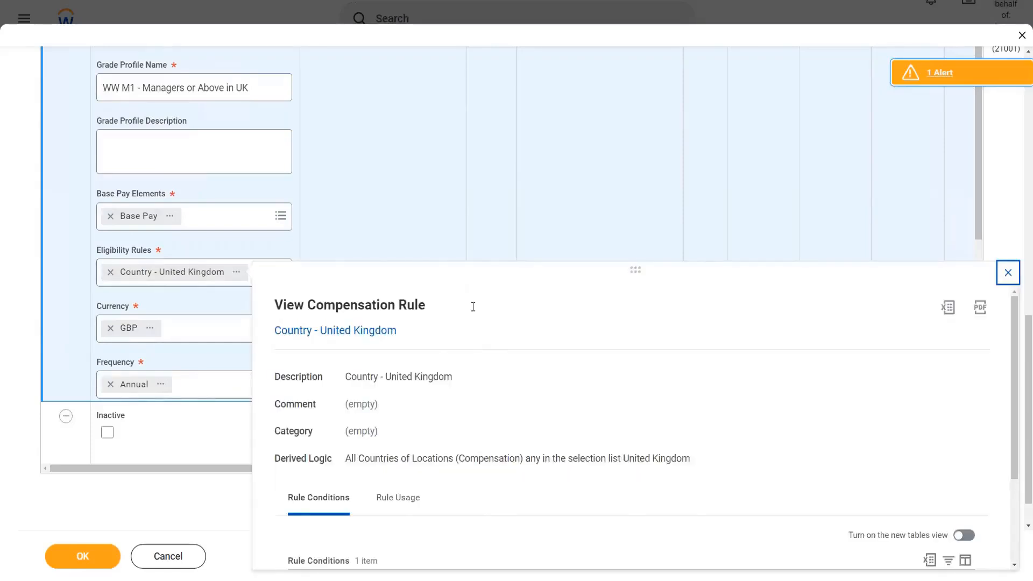
scroll(554, 383, down, 2)
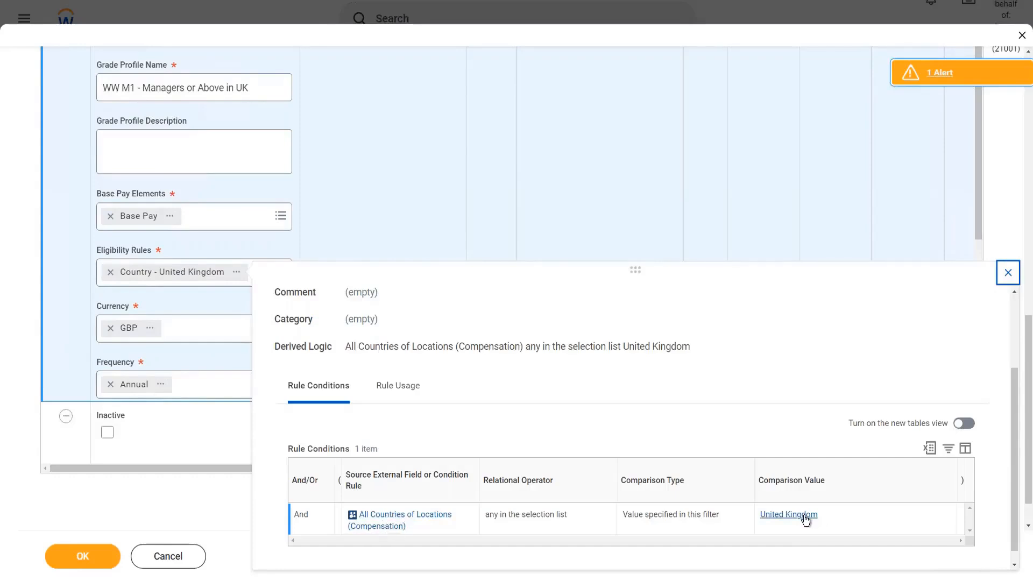
click(395, 207)
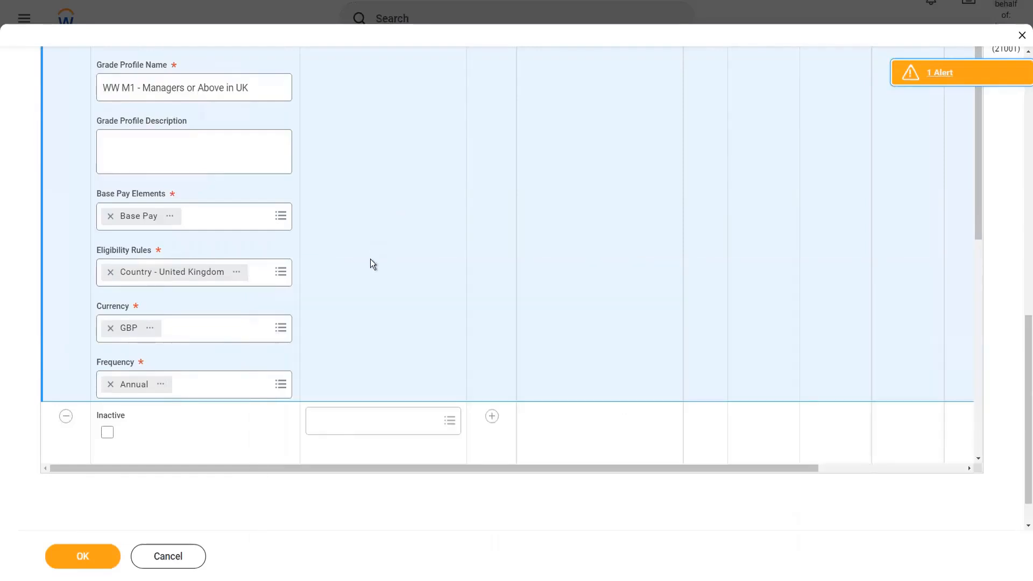
Step: Add a Total Base Pay range row to the UK profile and set its minimum to 40000
scroll(373, 265, up, 1)
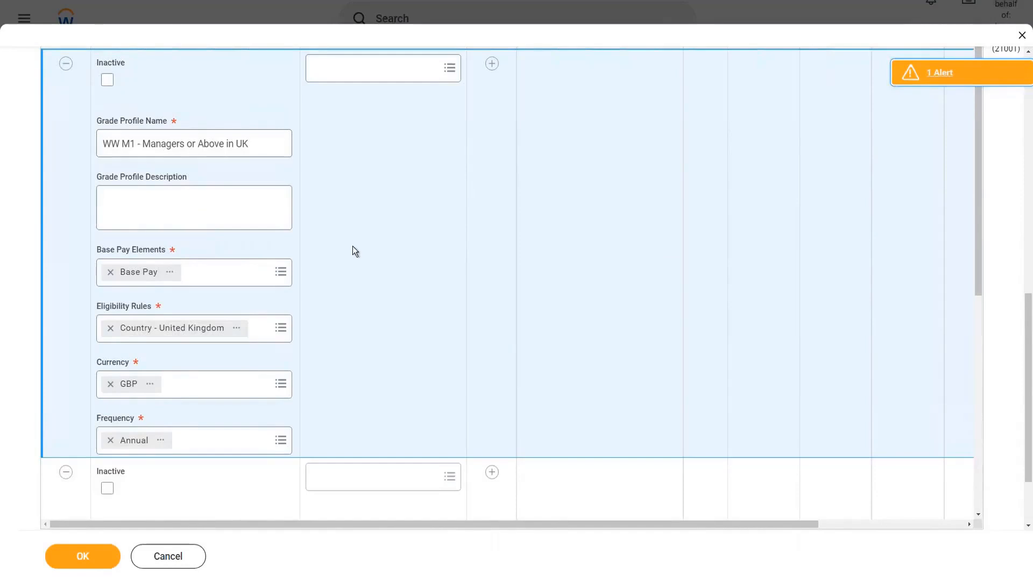
click(492, 64)
scroll(379, 266, down, 2)
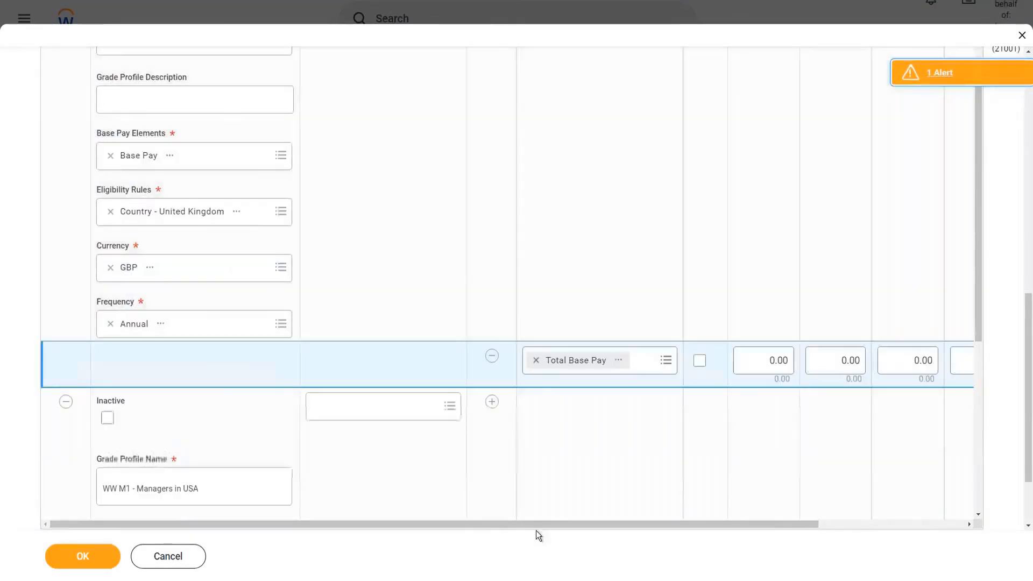
drag(535, 525, 769, 529)
click(617, 360)
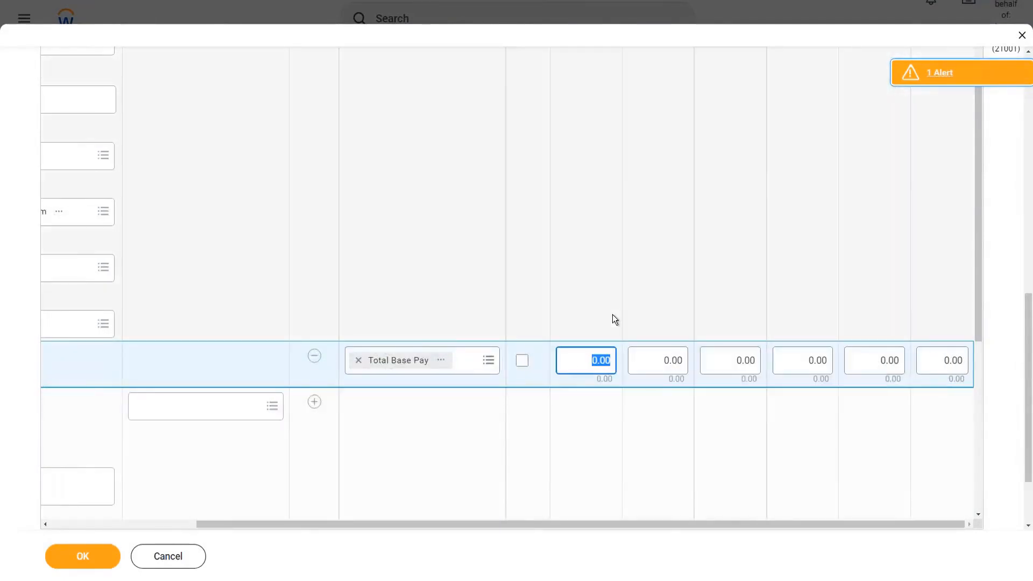
text(40000)
Step: Set the maximum of the UK profile's Total Base Pay range to 90000
click(870, 361)
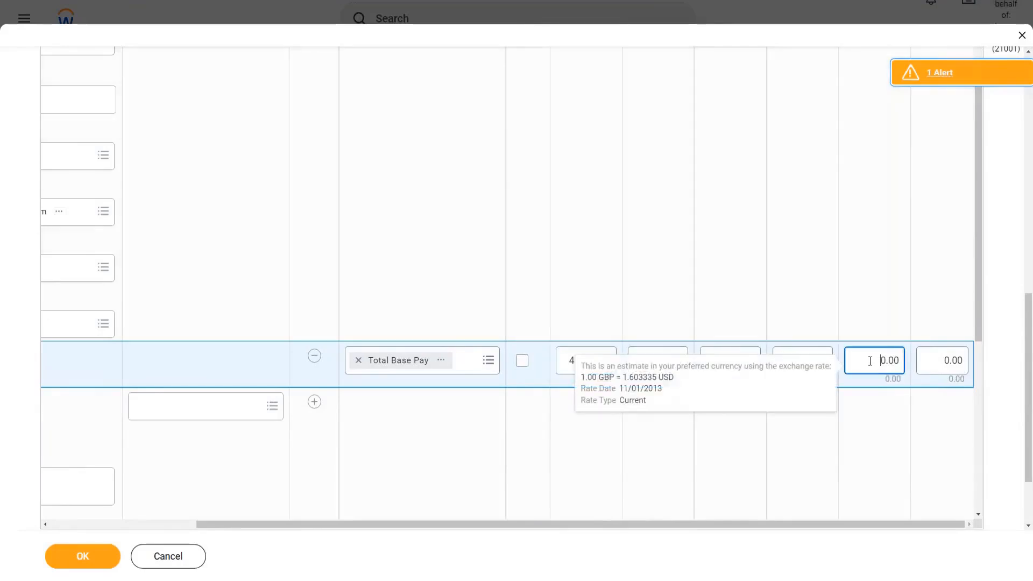
scroll(1028, 370, up, 5)
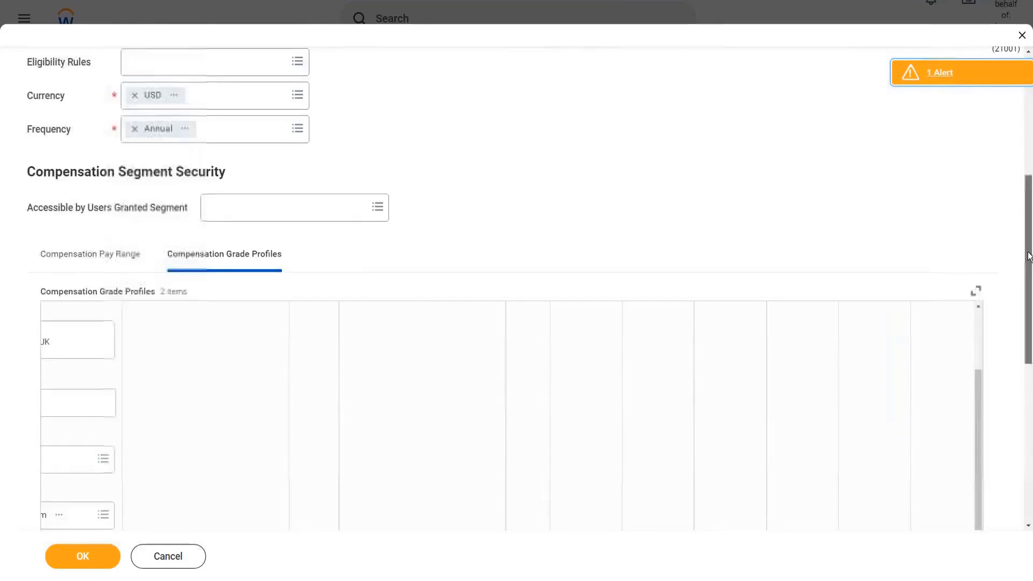
scroll(1031, 306, down, 3)
scroll(979, 323, up, 5)
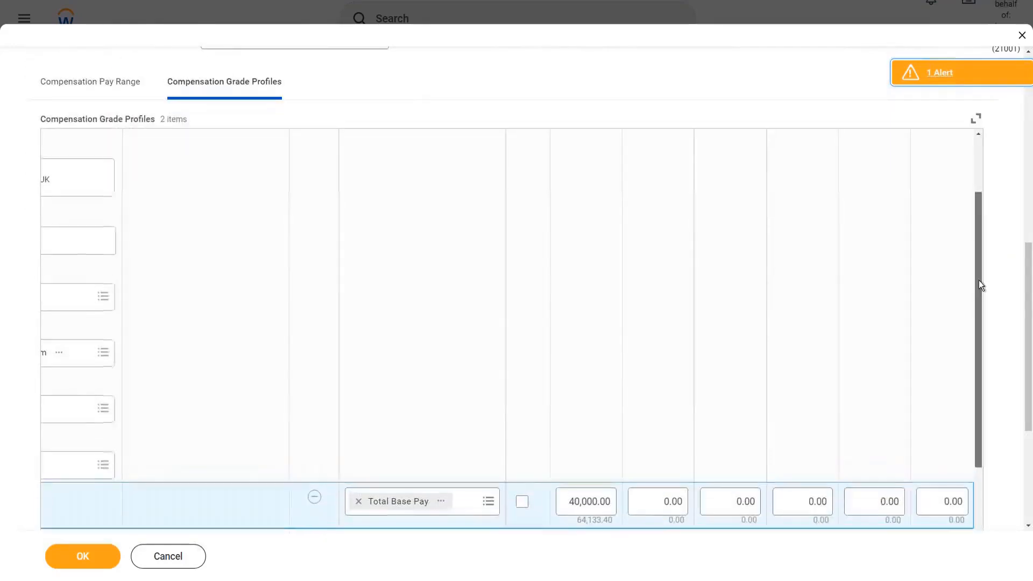
scroll(977, 269, down, 3)
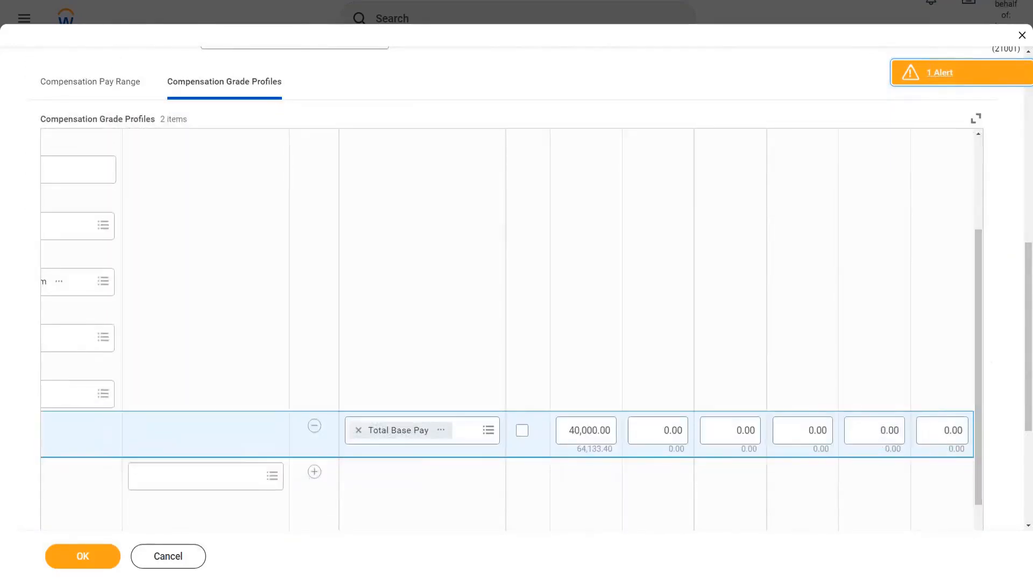
click(877, 431)
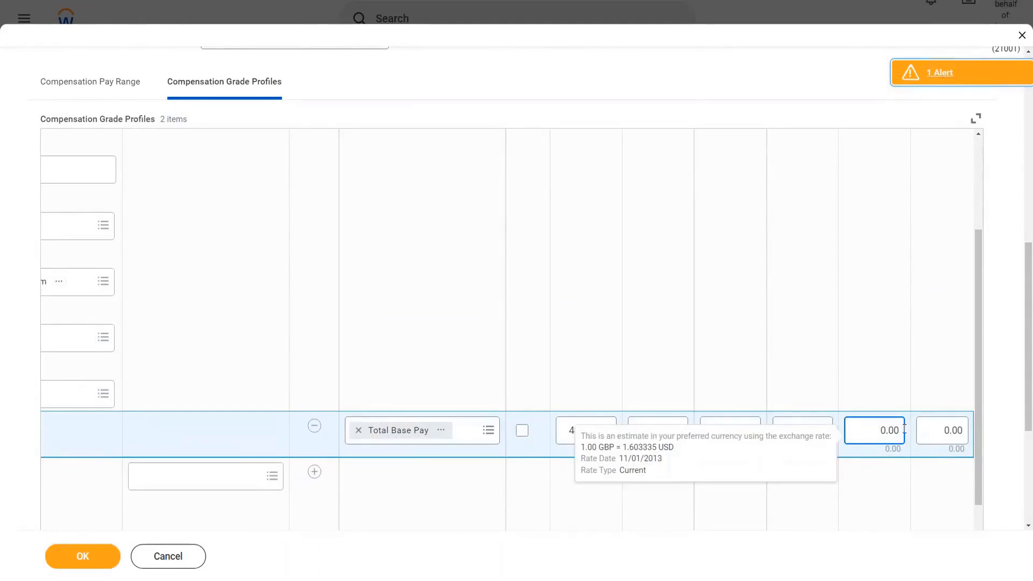
double_click(898, 430)
text(90000)
click(1005, 409)
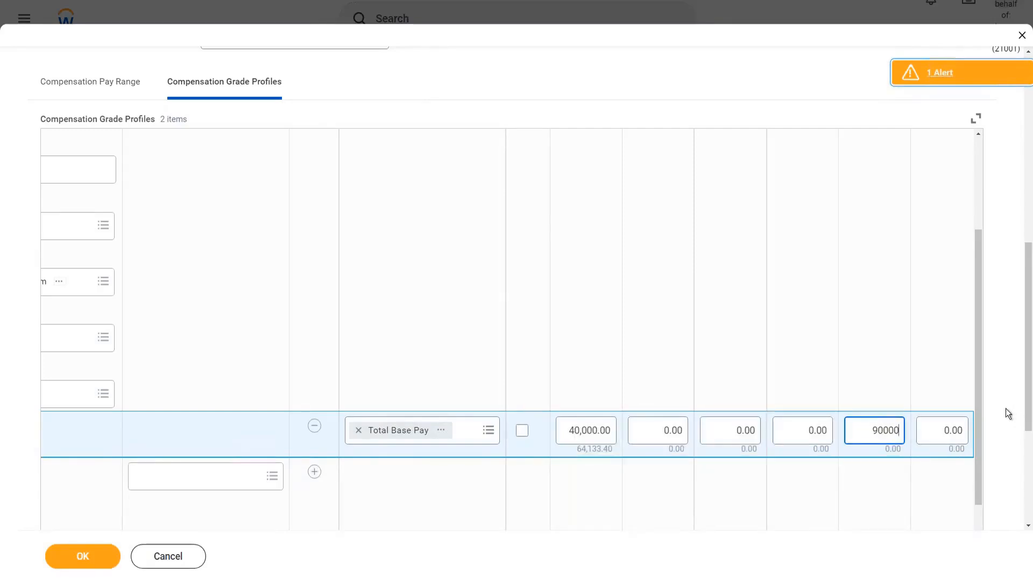
Step: Try to submit the grade changes, and turn on automatic calculation for the UK profile's Total Base Pay range
click(80, 560)
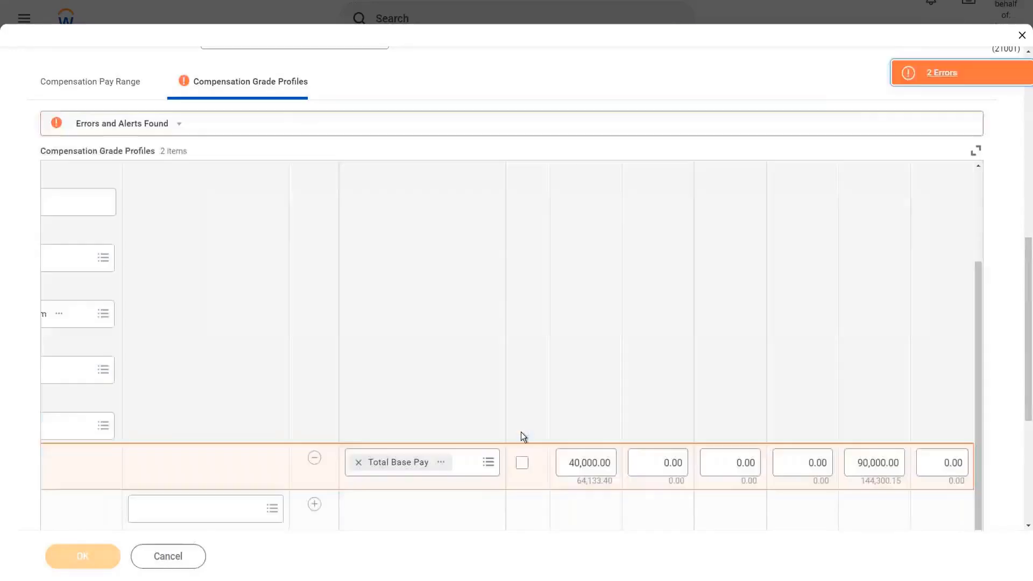
click(523, 464)
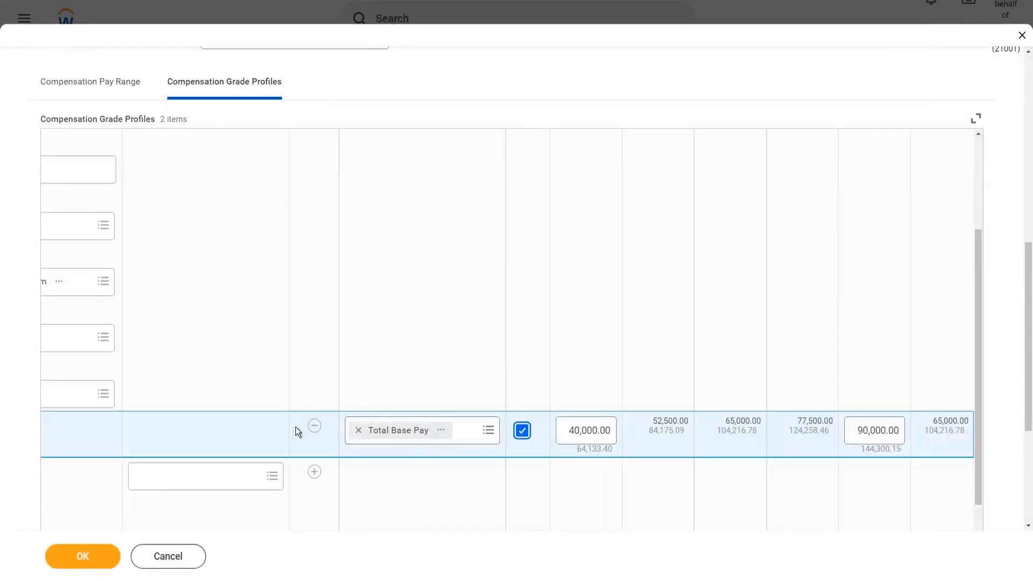